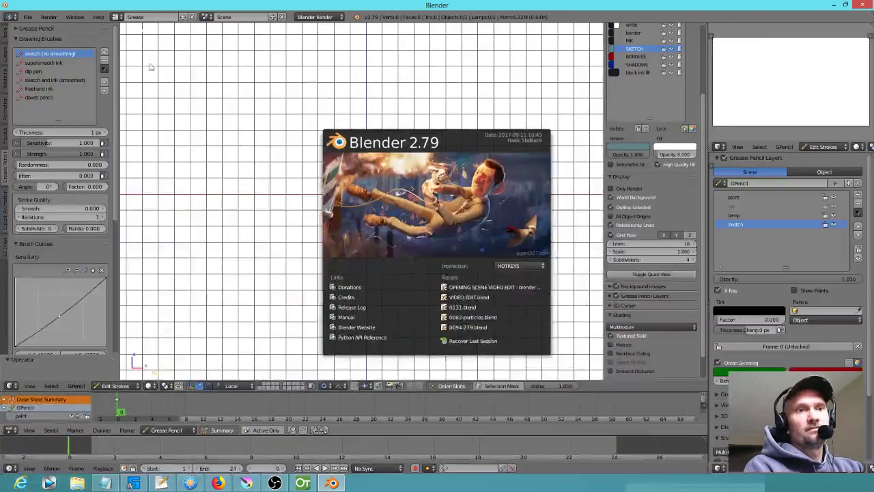
Step: Open the recent project file "OPENING SCENE VIDEO EDIT - blender 2.8.blend"
left_click(27, 17)
left_click(28, 17)
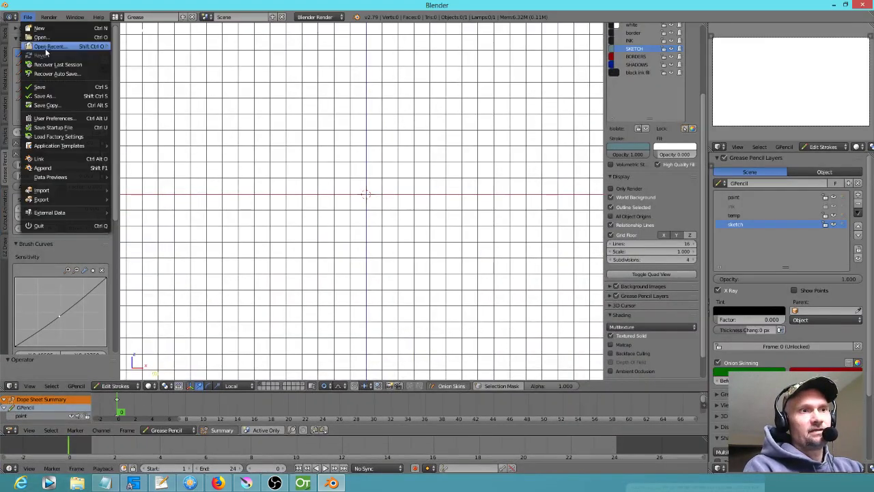
mouse_move(46, 52)
left_click(140, 46)
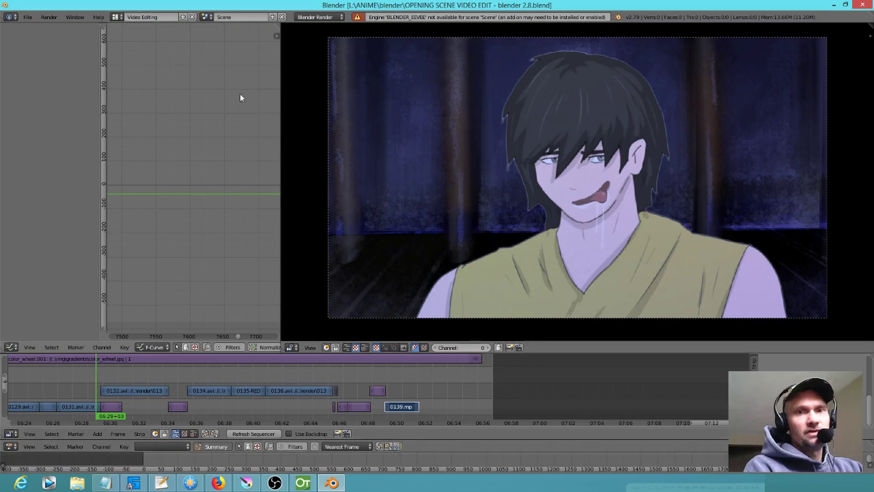
Step: Review the edit from the 0135-REDO clip through 0139 by scrubbing and playing back the sequence, stopping within the 0139 clip
left_click(286, 414)
left_click_drag(288, 414, 379, 410)
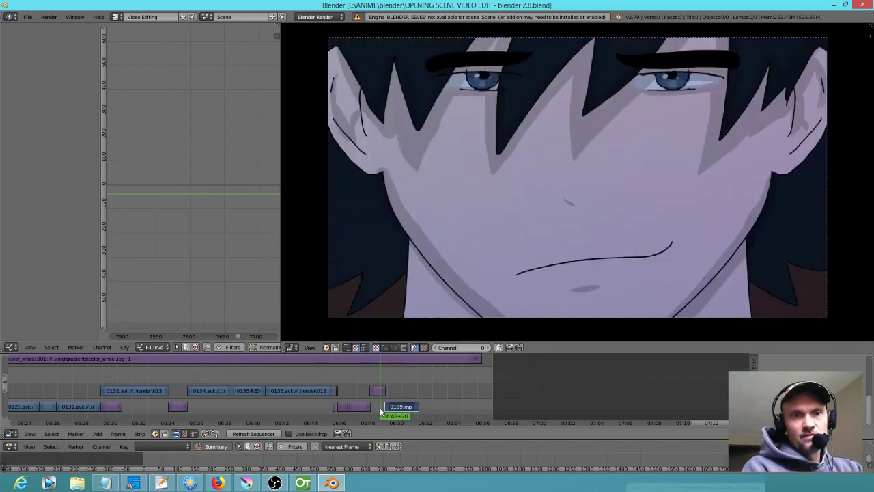
scroll(474, 395, "up", 5)
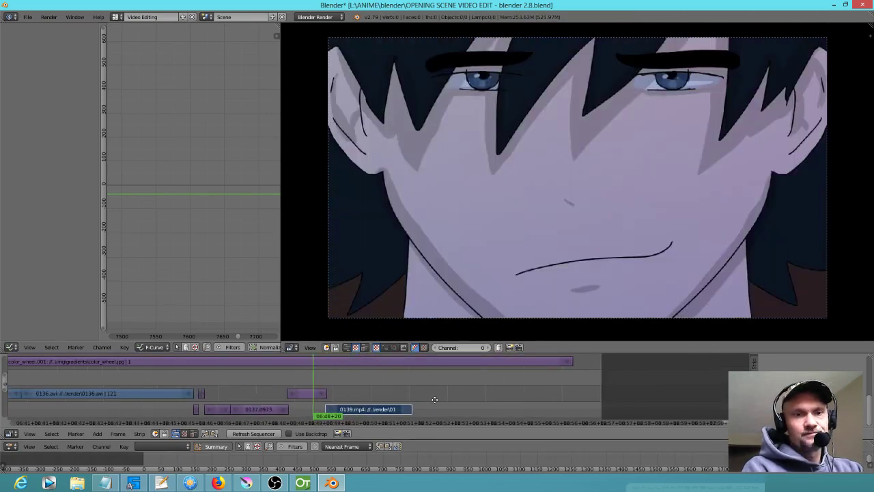
mouse_move(302, 384)
left_mouse_down()
mouse_move(336, 378)
mouse_move(399, 390)
mouse_move(290, 373)
left_mouse_up()
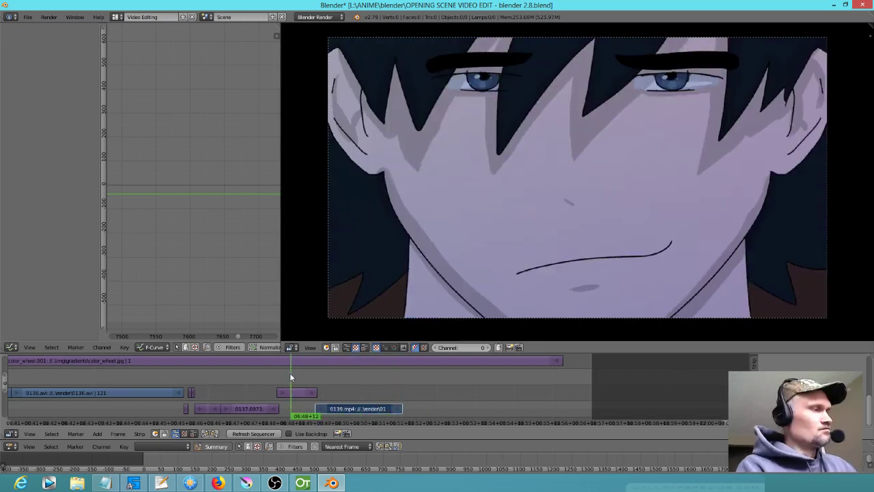
scroll(289, 377, "down", 1)
left_click_drag(185, 379, 178, 368)
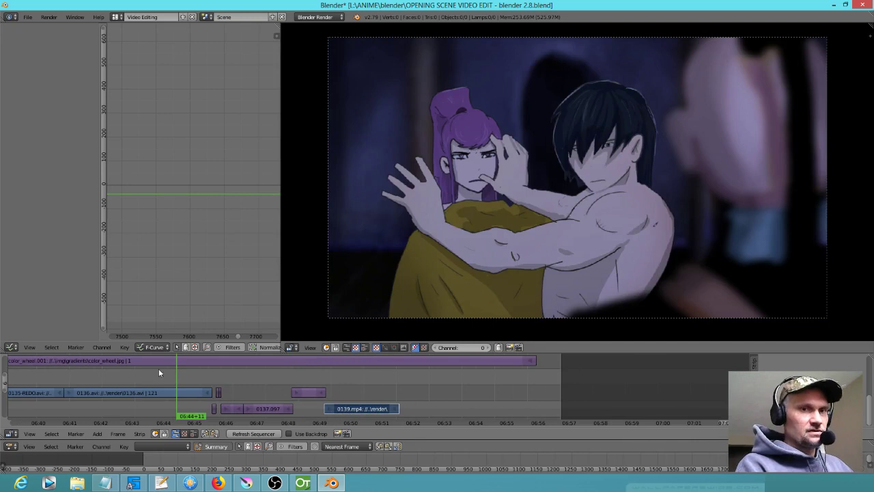
left_click(62, 372)
key("alt+a")
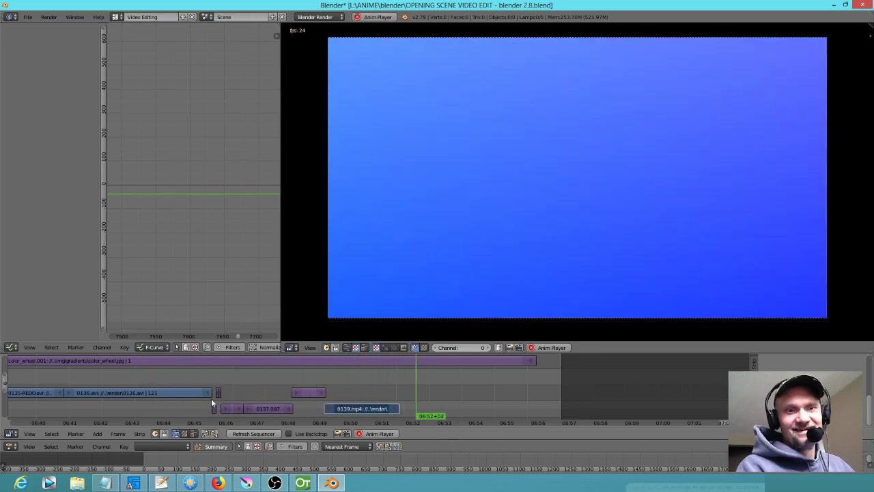
left_click(334, 384)
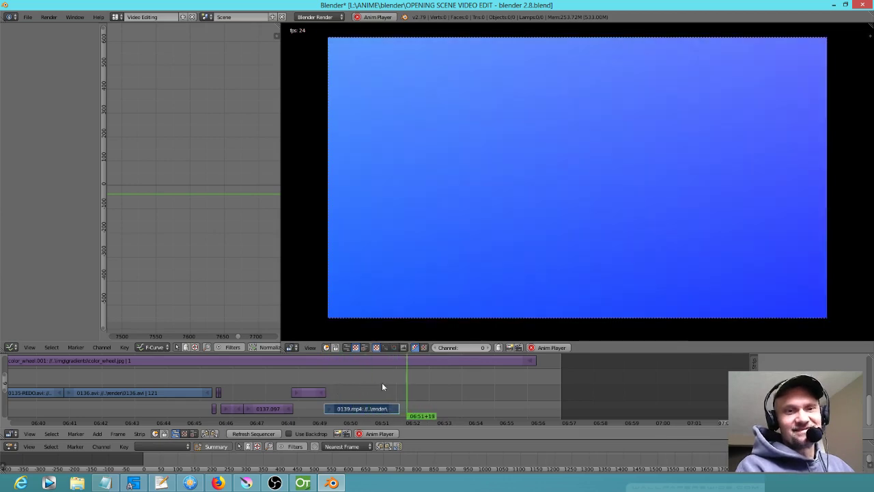
left_click(343, 384)
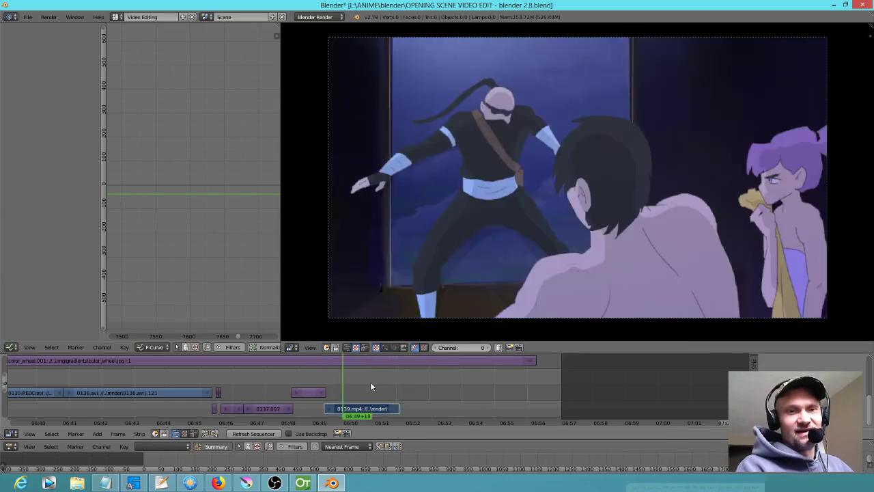
Step: Switch to OpenToonz and scrub through frames 1033 to 1037 of the battle scene to examine the man's power-up poses
left_click(305, 483)
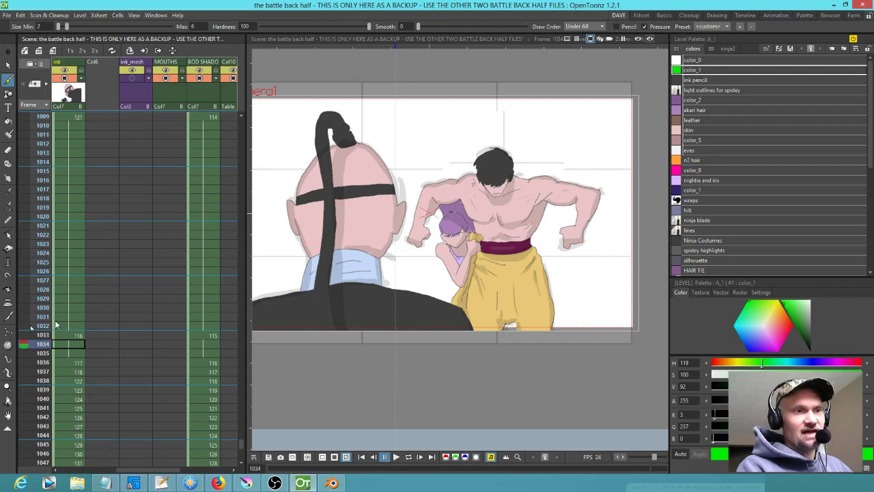
left_click(40, 335)
mouse_move(40, 335)
left_mouse_down()
mouse_move(43, 380)
mouse_move(47, 354)
left_mouse_up()
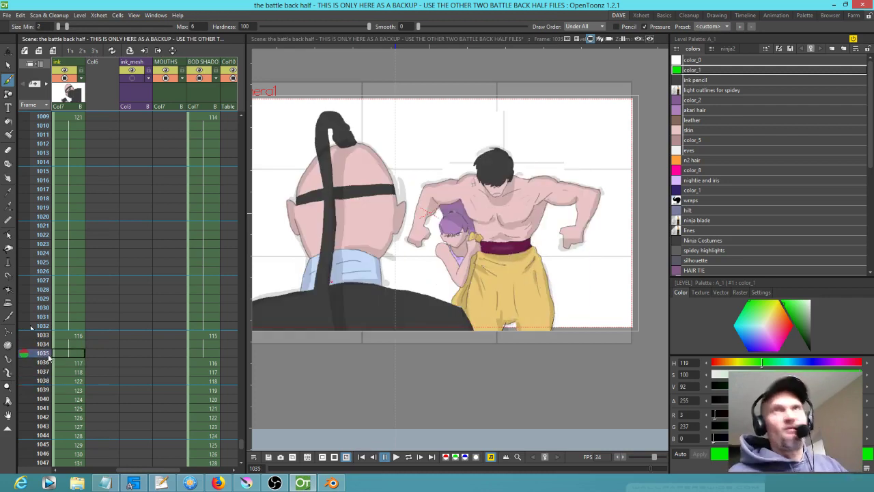
mouse_move(48, 352)
left_mouse_down()
mouse_move(47, 336)
mouse_move(39, 376)
left_mouse_up()
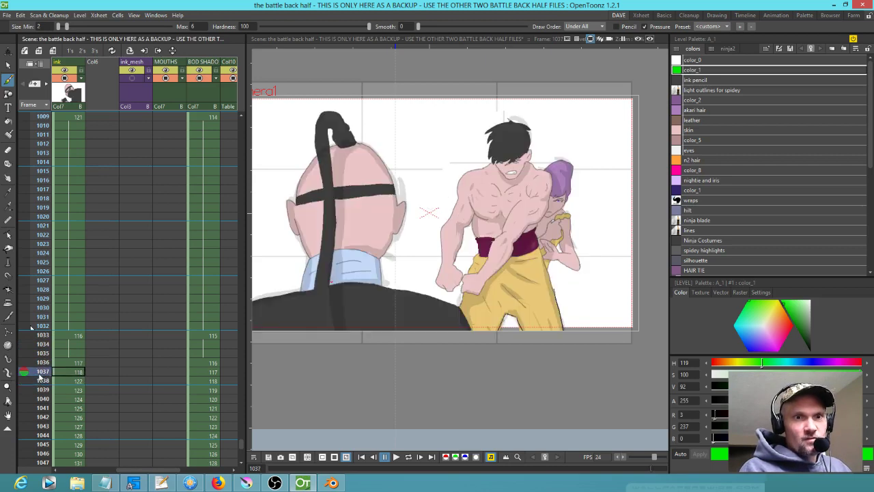
Step: Replace the existing playback markers with a start marker at frame 1033 and a stop marker at frame 1037
right_click(32, 369)
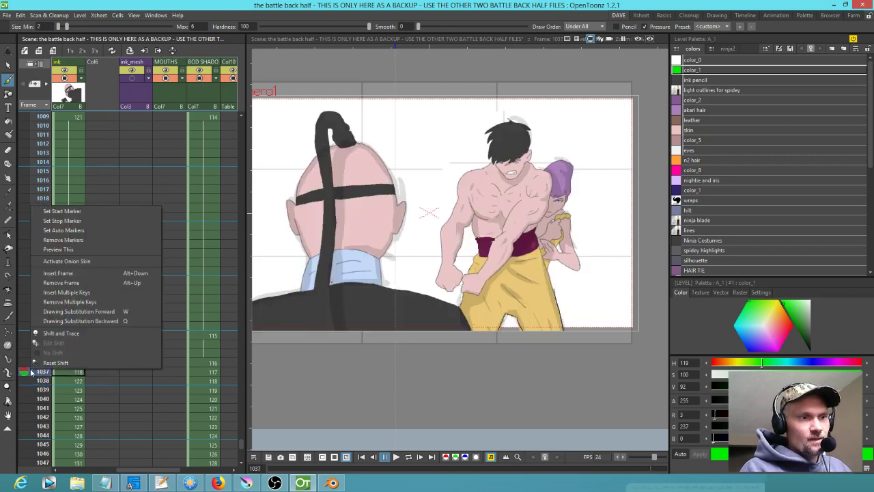
left_click(51, 230)
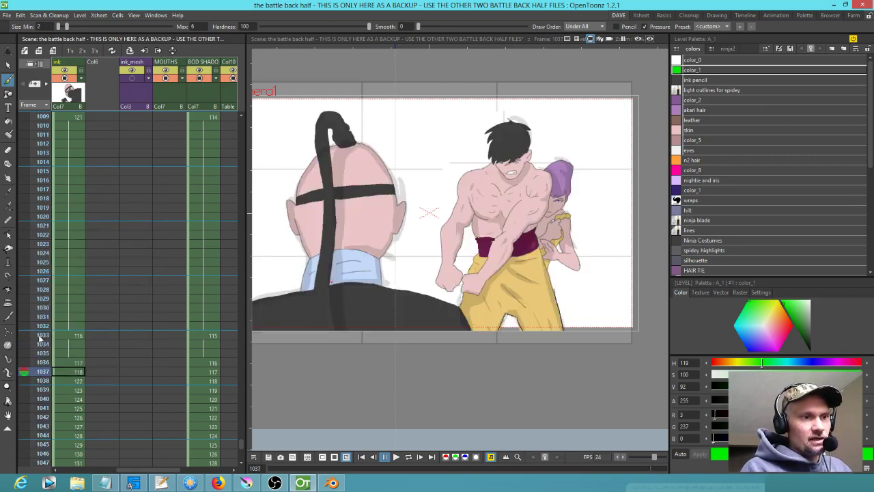
right_click(39, 337)
right_click(39, 376)
right_click(38, 374)
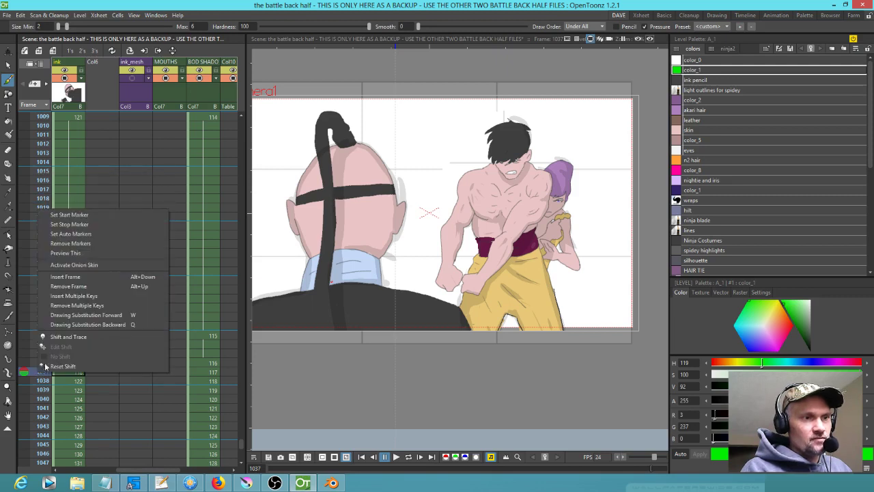
left_click(54, 232)
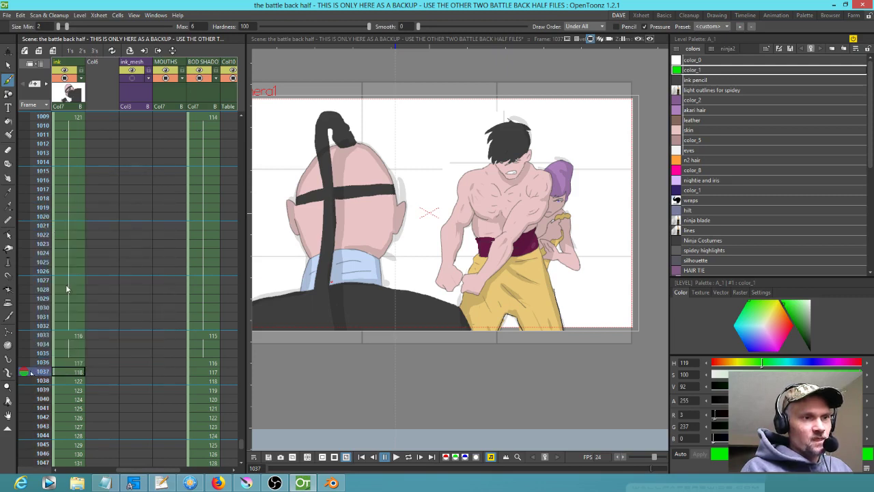
right_click(39, 335)
left_click(63, 175)
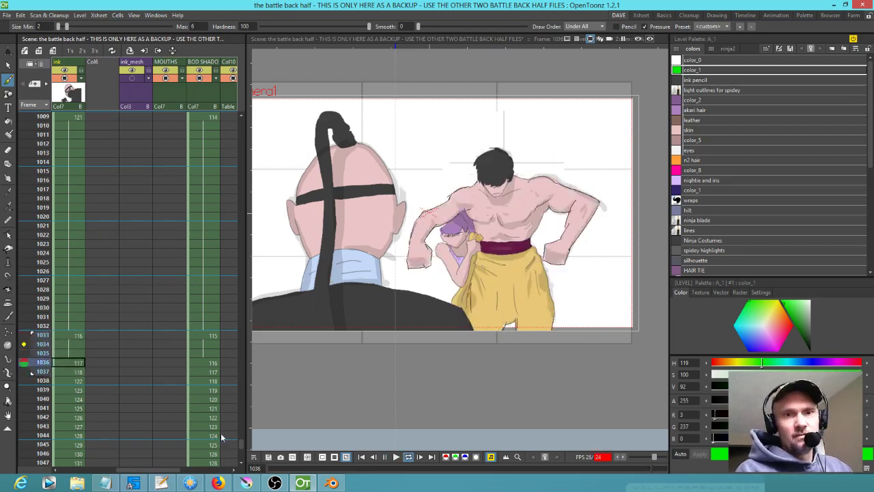
Step: Set the playback rate to 4 FPS for the looping marked range and return to the ink drawing at frame 1033
double_click(598, 457)
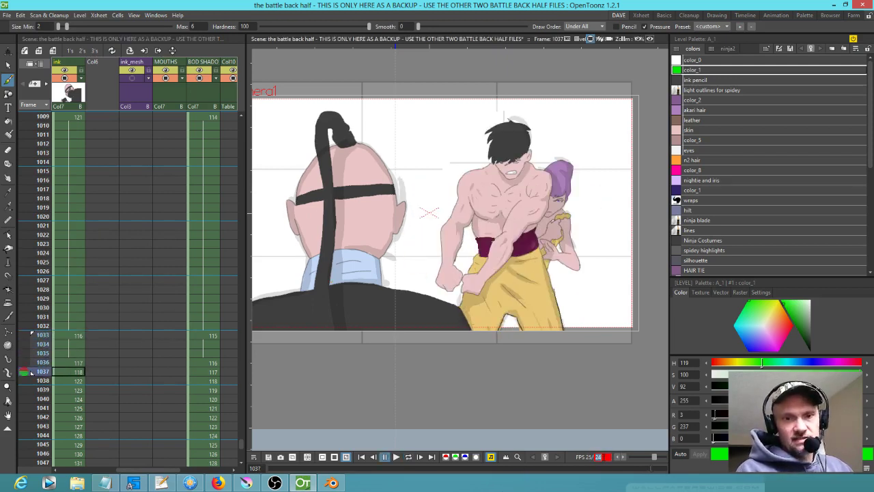
type("4")
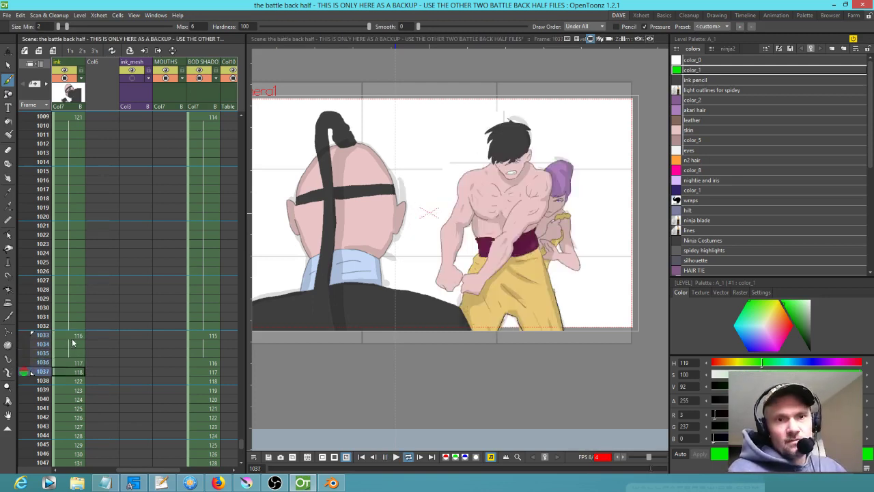
key("shift+space")
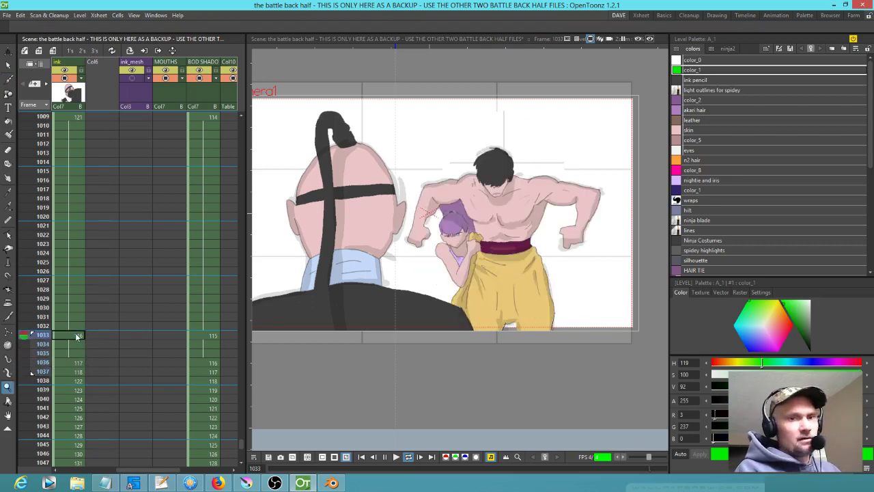
left_click(76, 336)
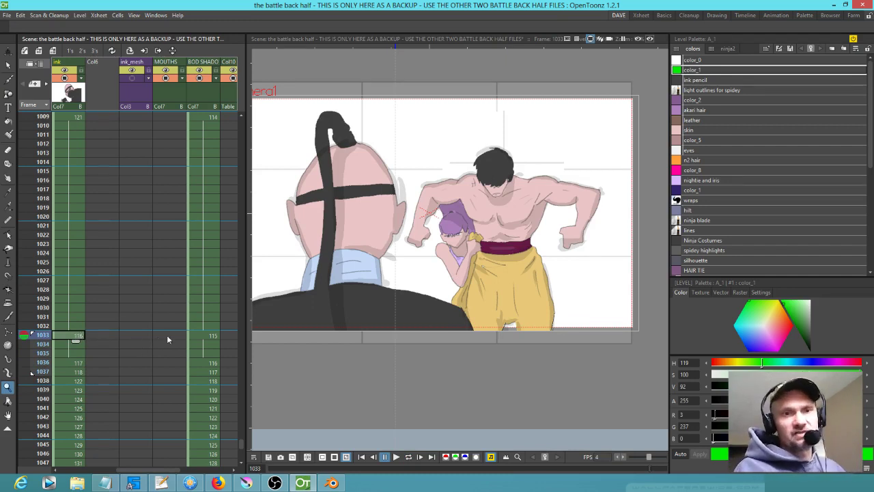
Step: Duplicate the ink drawing at frame 1034 and rotate the man's two arms outward at the shoulders, about 6° and -7°, using freehand selections
left_click(63, 347)
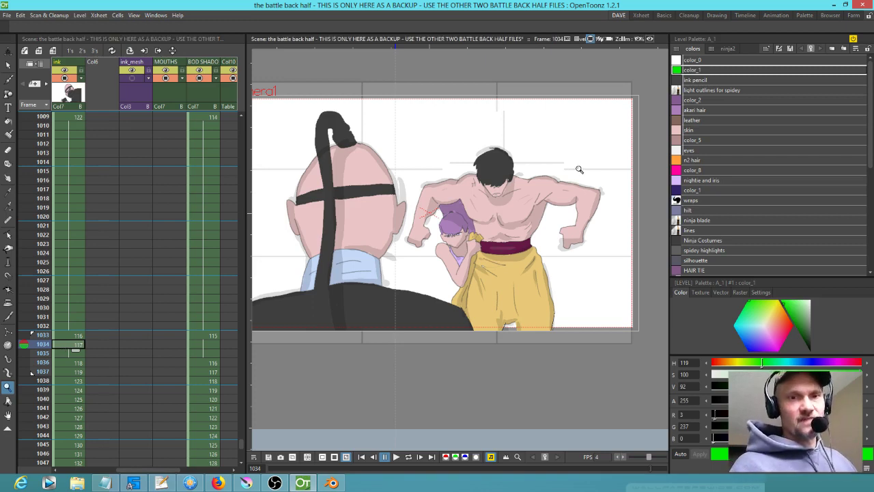
key("s")
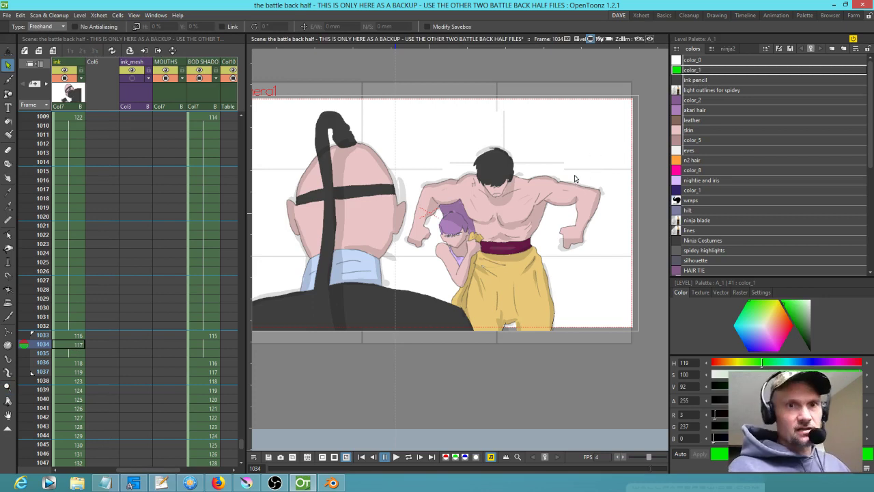
mouse_move(609, 180)
left_mouse_down()
mouse_move(557, 169)
mouse_move(527, 184)
mouse_move(530, 201)
mouse_move(557, 213)
mouse_move(554, 256)
mouse_move(589, 259)
mouse_move(617, 212)
mouse_move(615, 171)
left_mouse_up()
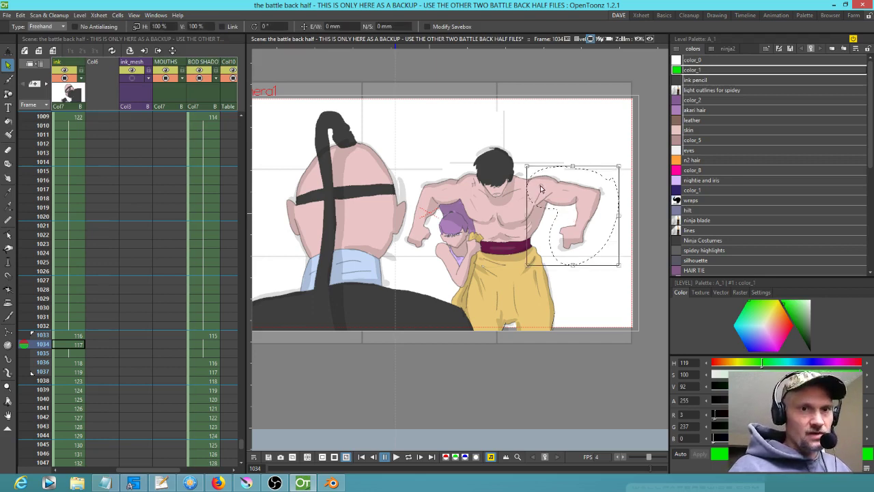
left_click_drag(622, 268, 629, 263)
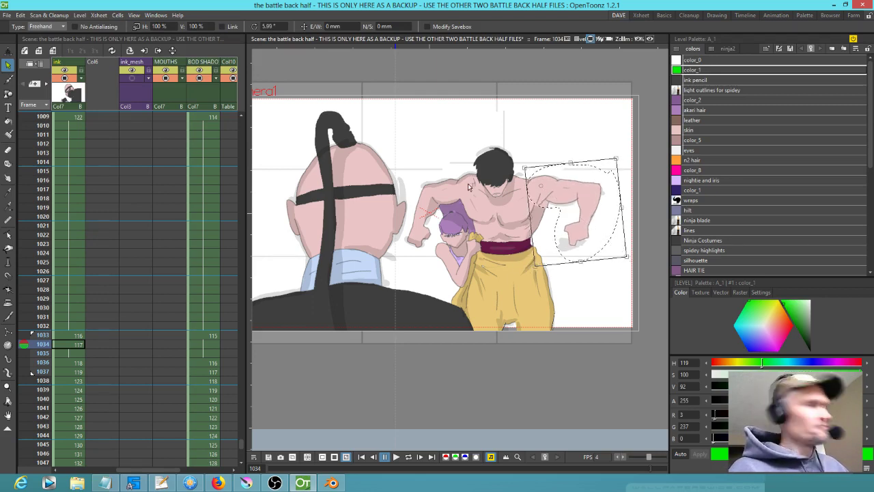
mouse_move(466, 164)
left_mouse_down()
mouse_move(428, 174)
mouse_move(417, 190)
mouse_move(404, 243)
mouse_move(417, 262)
mouse_move(430, 252)
mouse_move(440, 206)
mouse_move(469, 203)
mouse_move(472, 168)
left_mouse_up()
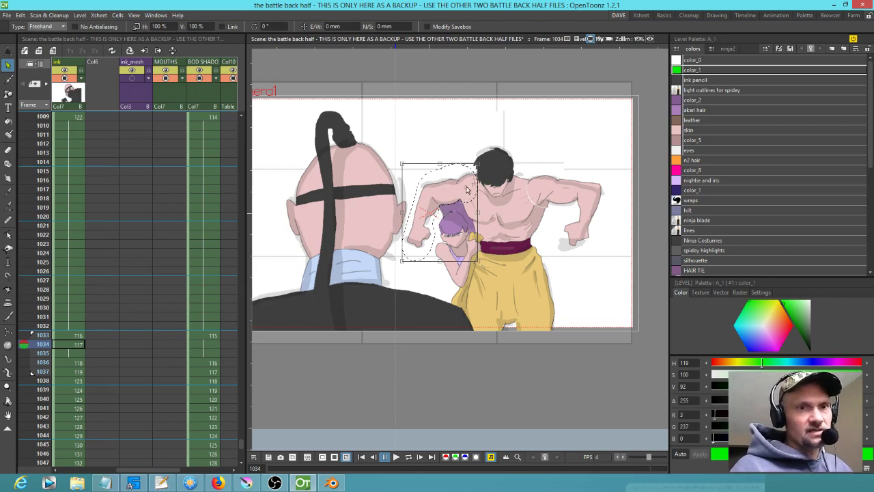
left_click_drag(480, 266, 477, 258)
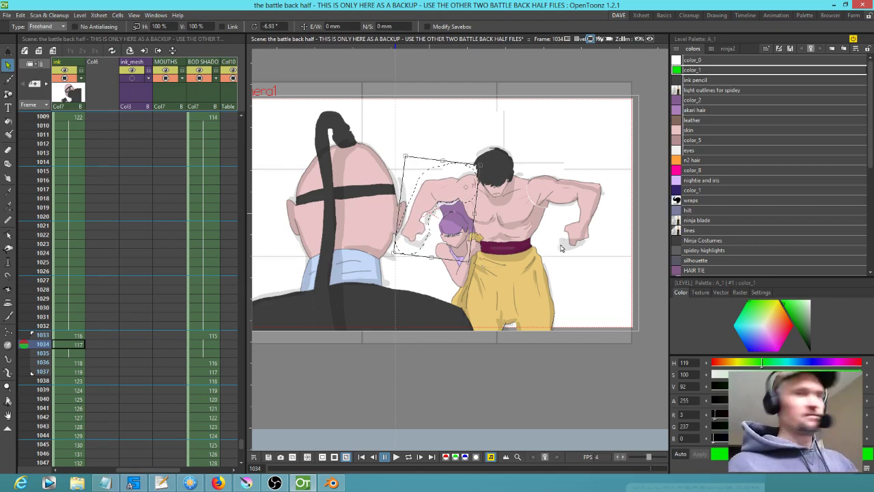
Step: Pick the skin style from the man's shoulder and brush over the white gaps left at both shoulders
scroll(552, 198, "up", 3)
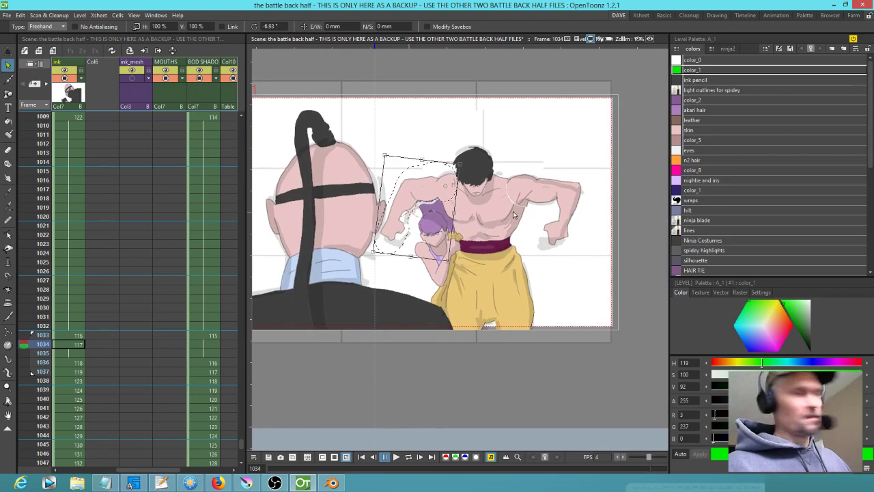
key("shift+space")
scroll(558, 177, "up", 3)
scroll(557, 176, "up", 2)
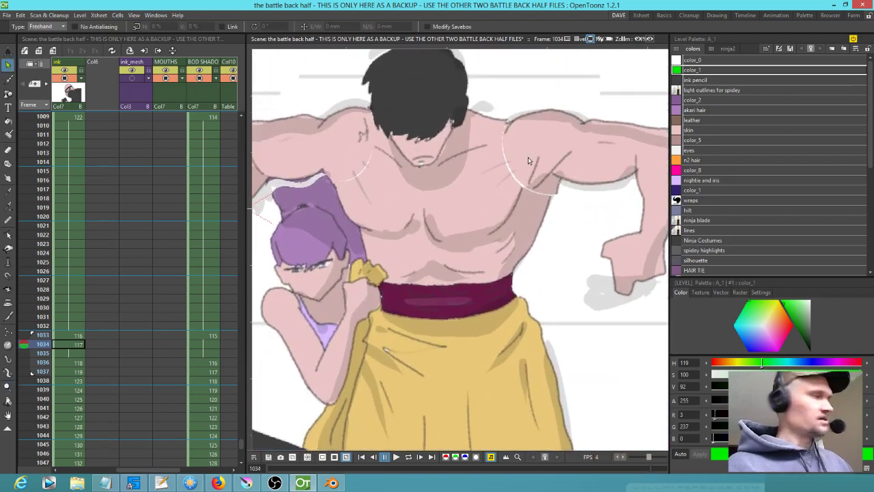
key("k")
left_click(534, 139)
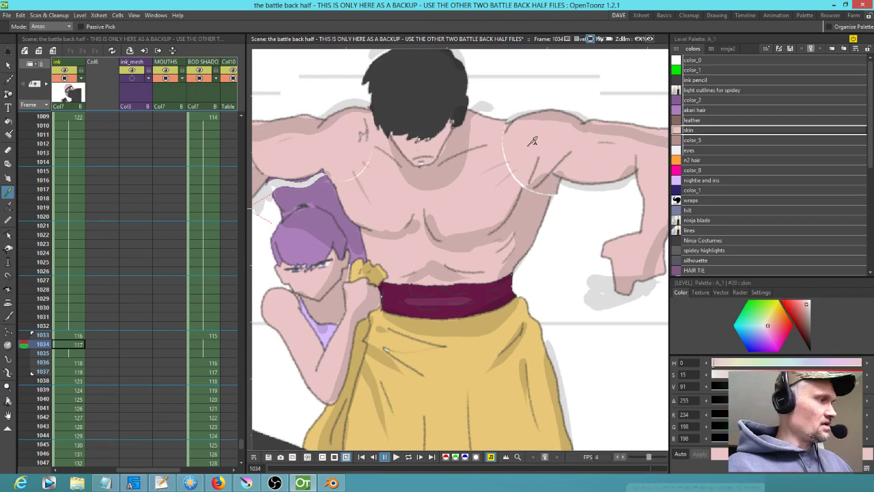
key("b")
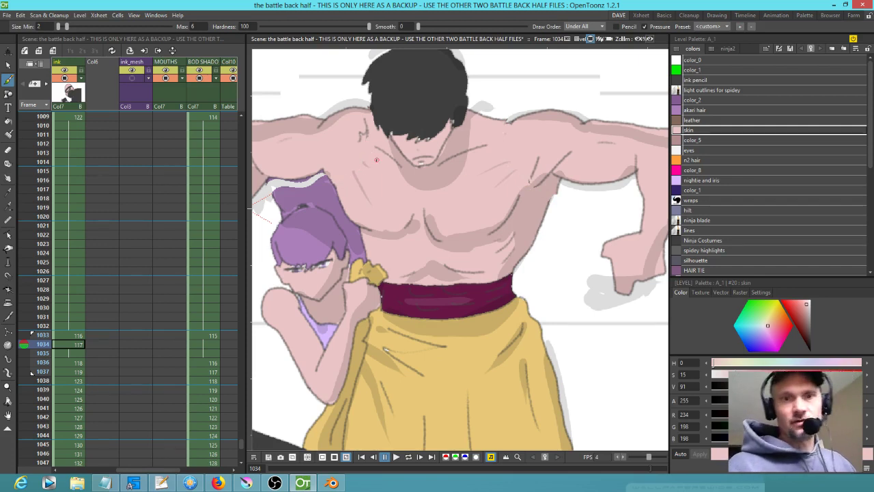
Step: Erase the stray ink and skin bits beneath the man's armpit with the eraser reduced to size 32
key("k")
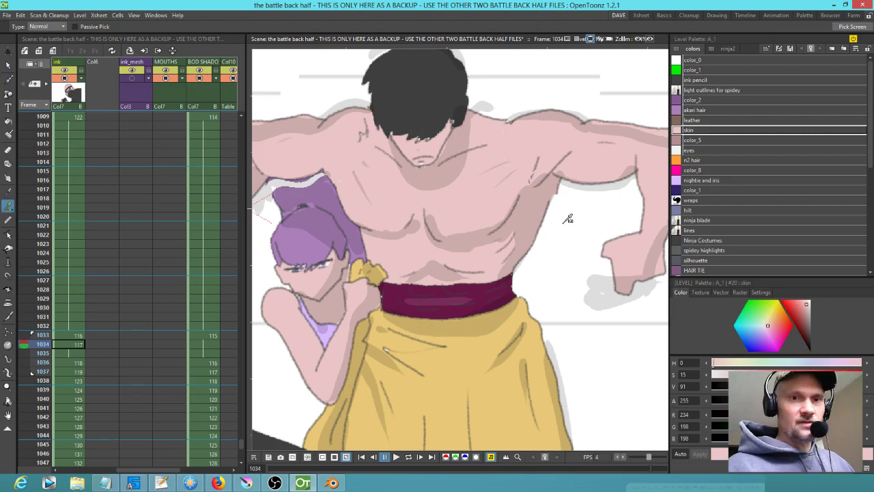
key("e")
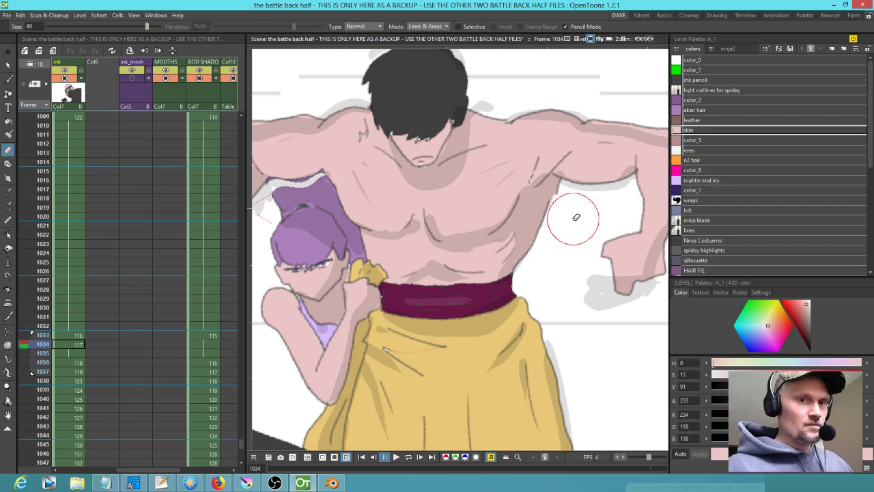
left_click_drag(559, 232, 554, 239)
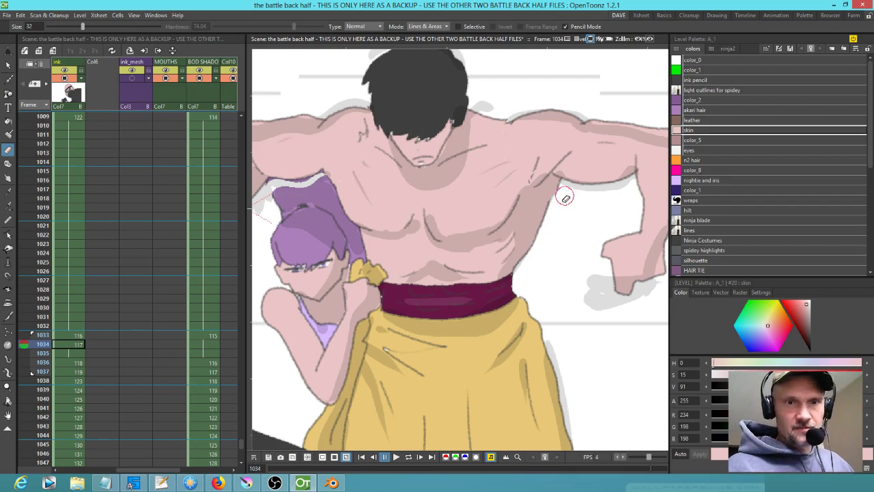
Step: Pick the akari hair style and paint over the pale gap between the woman's hair and the man's raised arm
left_click_drag(469, 279, 588, 282)
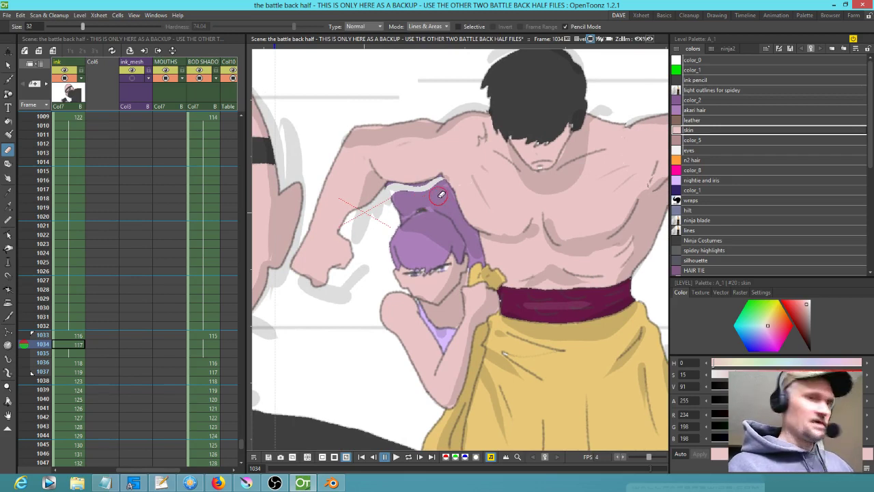
key("b")
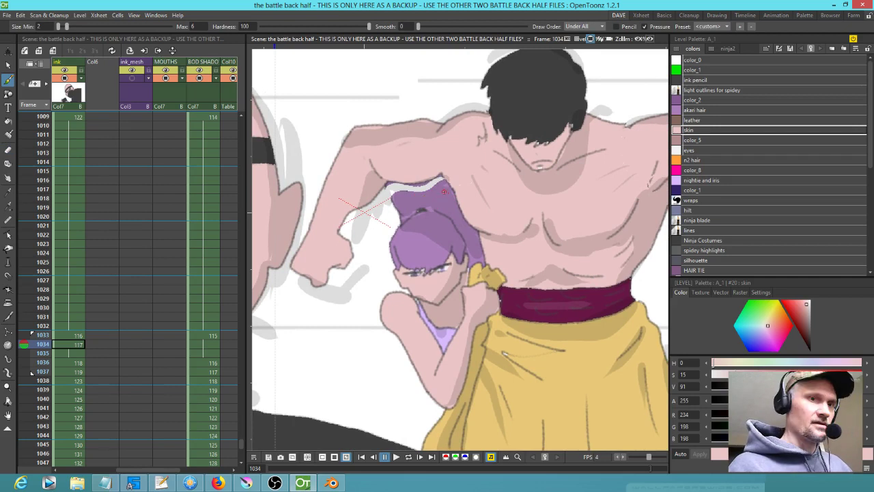
key("f")
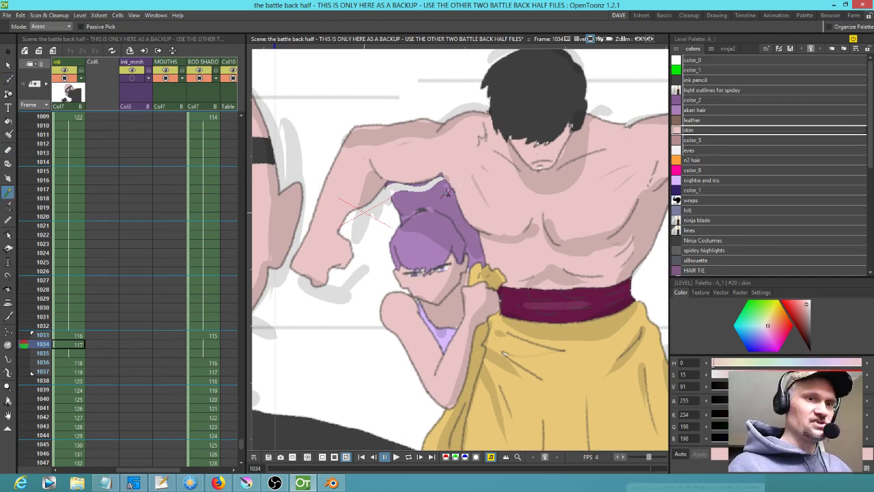
left_click(448, 193, "ctrl")
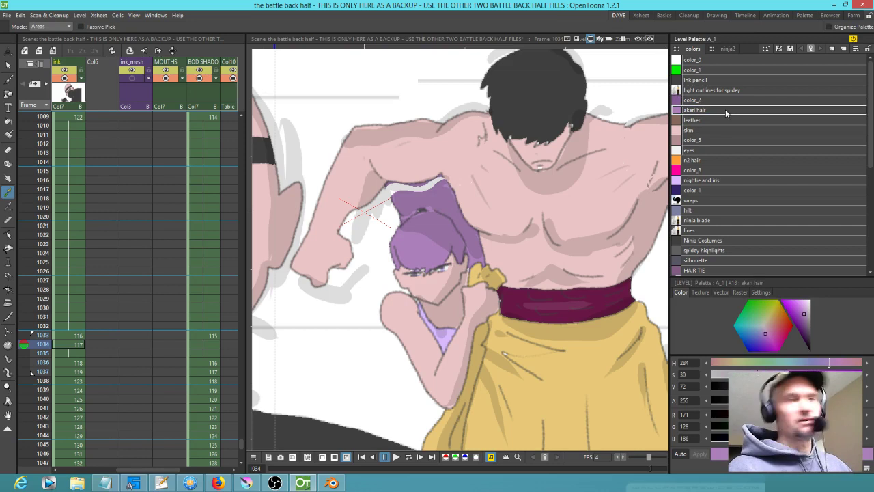
key("j")
left_click_drag(388, 187, 424, 187)
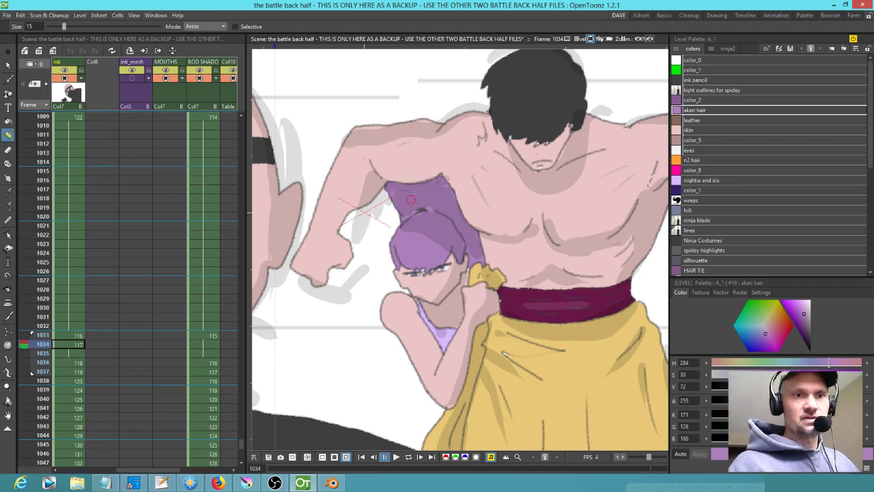
Step: Duplicate the body shadow drawing at frame 1034 and rotate the shadow of the man's bent arm about 5.33° using a freehand selection
left_click_drag(549, 250, 435, 277)
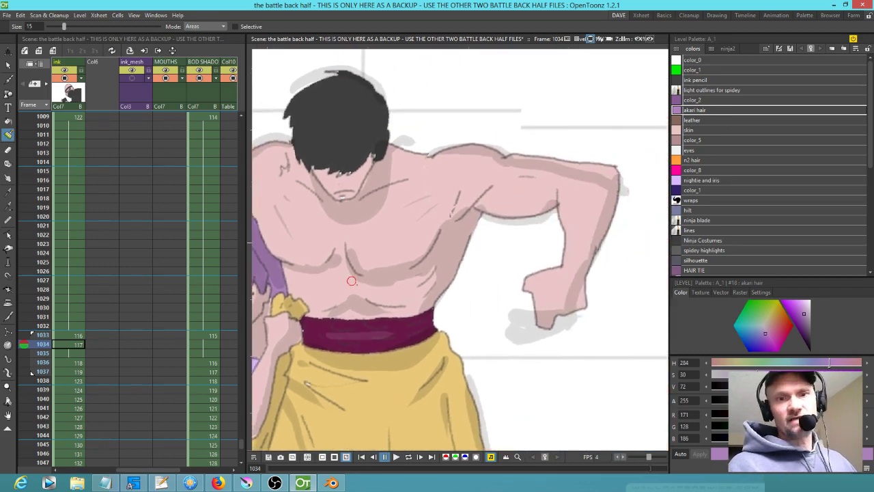
left_click(192, 339)
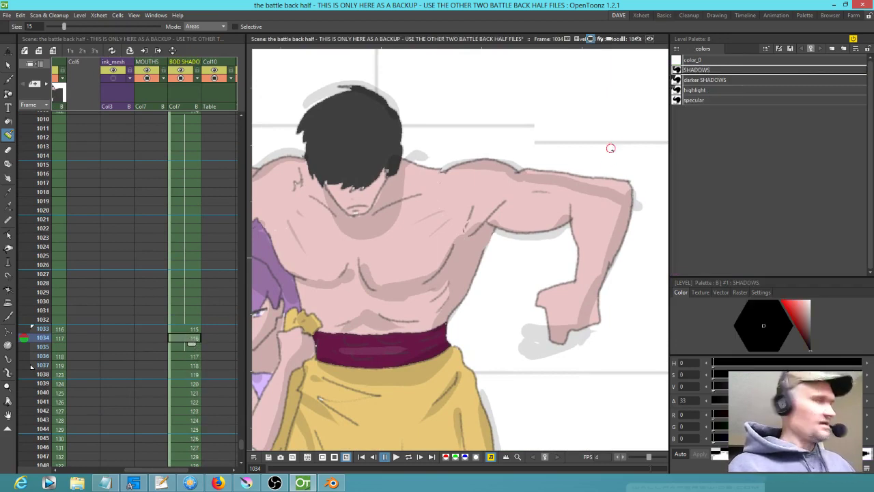
key("s")
mouse_move(607, 144)
left_mouse_down()
mouse_move(479, 132)
mouse_move(435, 181)
mouse_move(518, 379)
mouse_move(586, 372)
mouse_move(632, 265)
mouse_move(646, 180)
mouse_move(589, 141)
left_mouse_up()
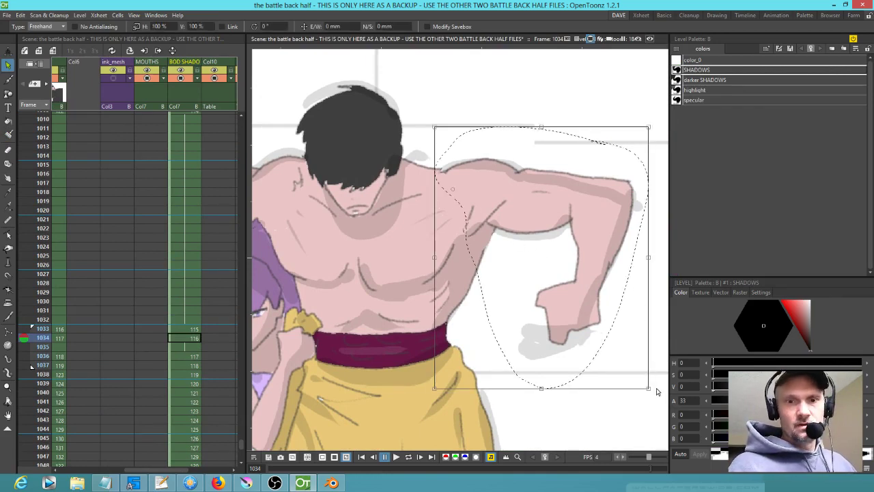
left_click_drag(652, 393, 666, 369)
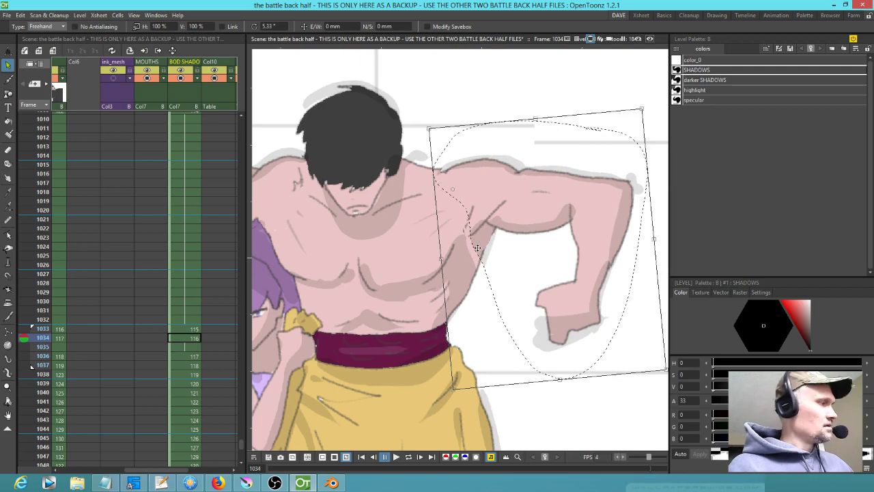
Step: Touch up the man's armpit and arm shadows on the duplicated drawing with the SHADOWS style and clean up the stray shading
key("k")
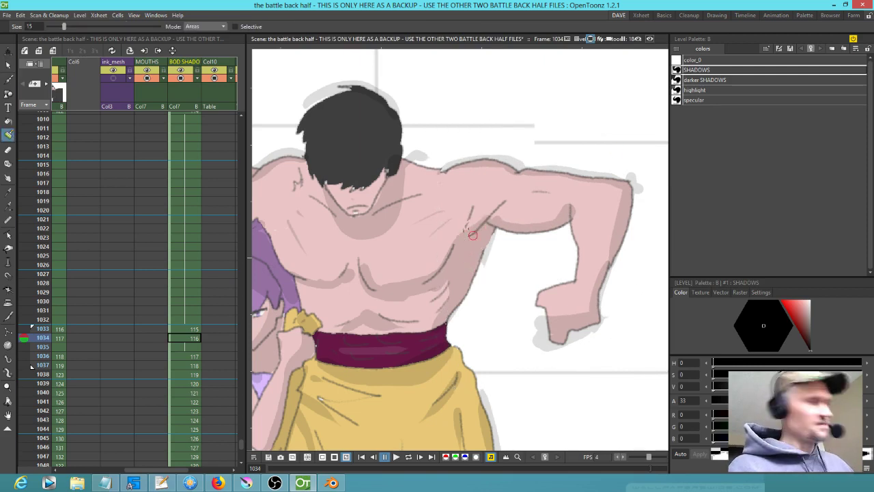
key("b")
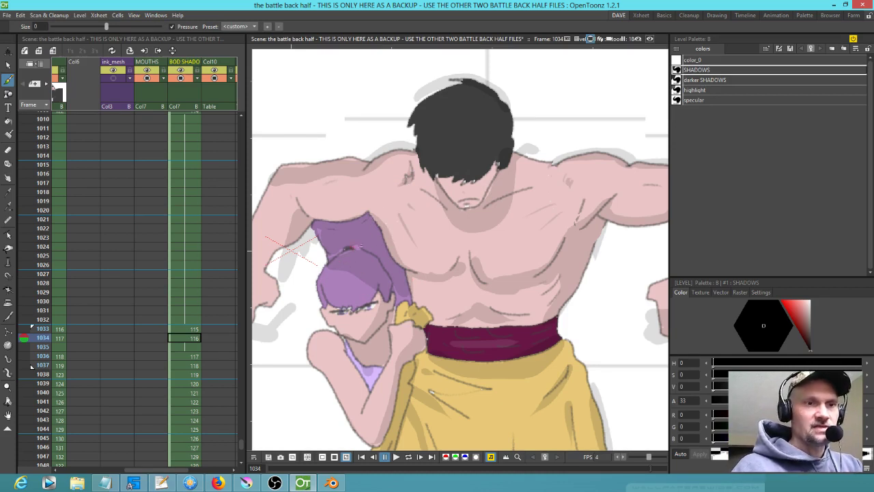
left_click_drag(351, 175, 429, 164)
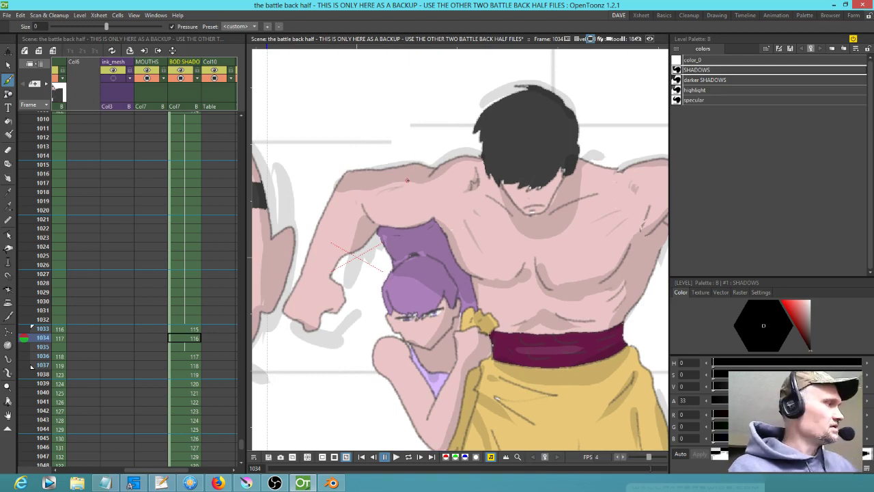
key("a")
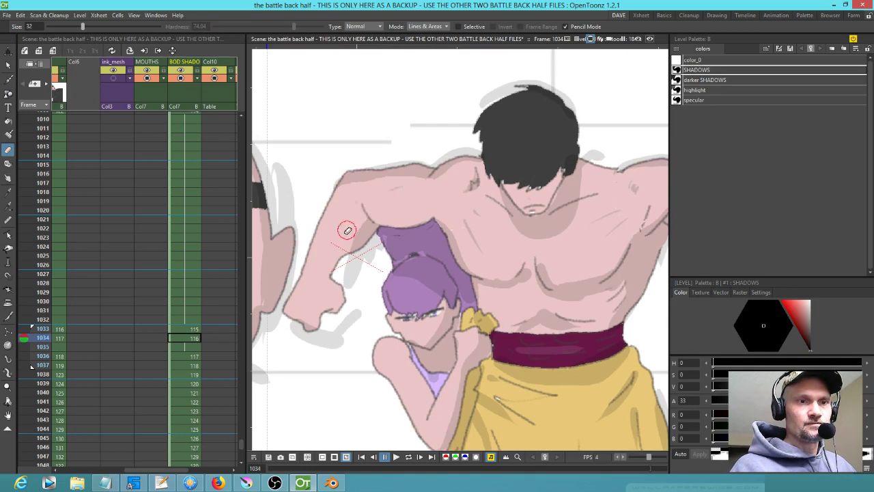
key("b")
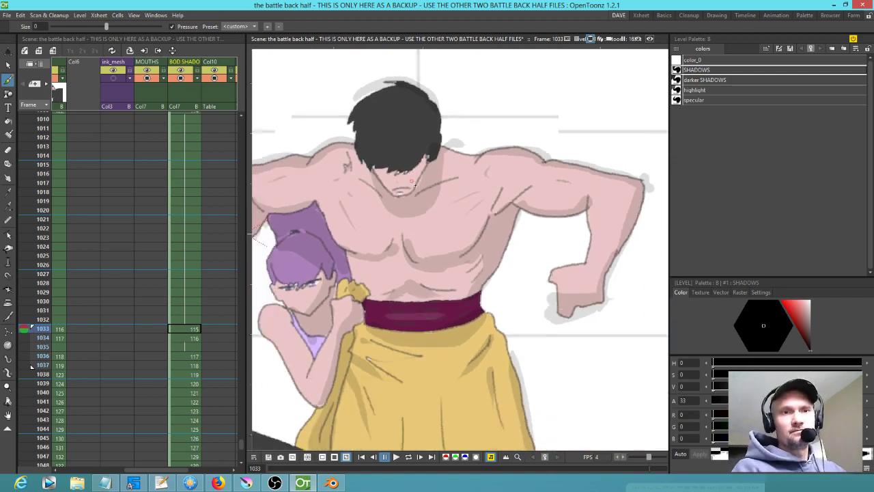
Step: Step through and loop the marked frames at 4 FPS to check the motion of the new in-between
key("p")
key("period")
key("period")
key("period")
key("period")
key("p")
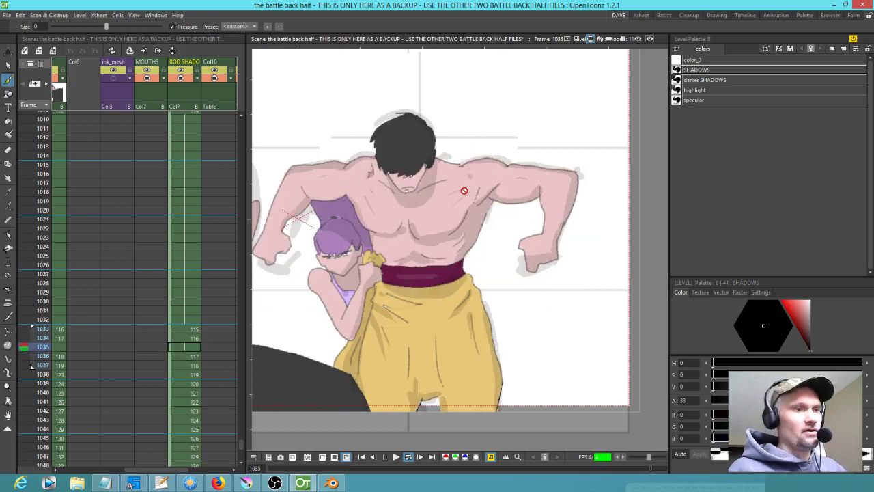
key("p")
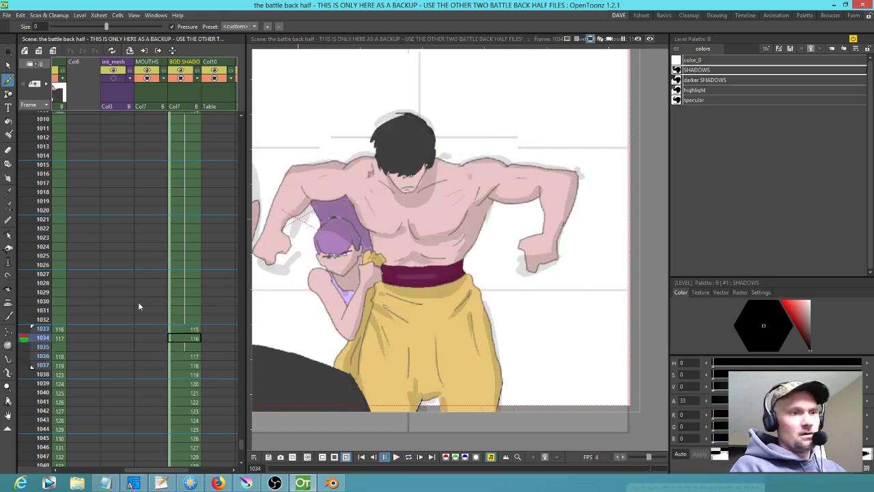
left_click(55, 329)
key("p")
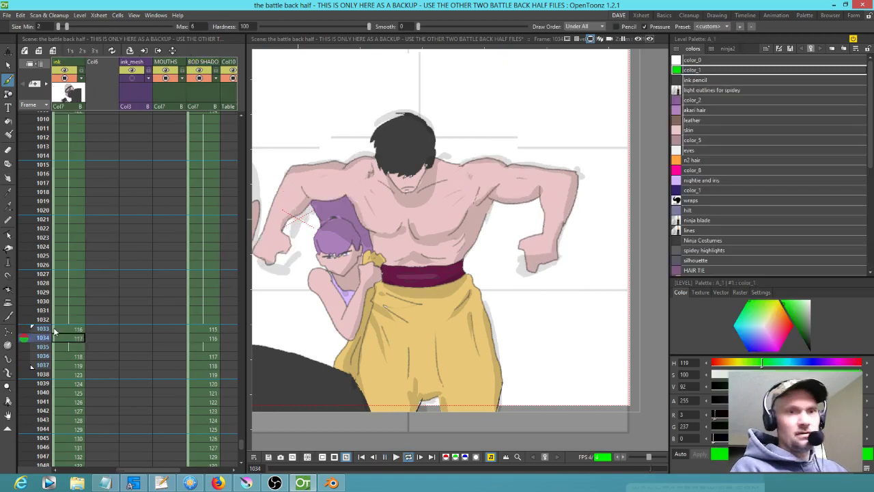
key("p")
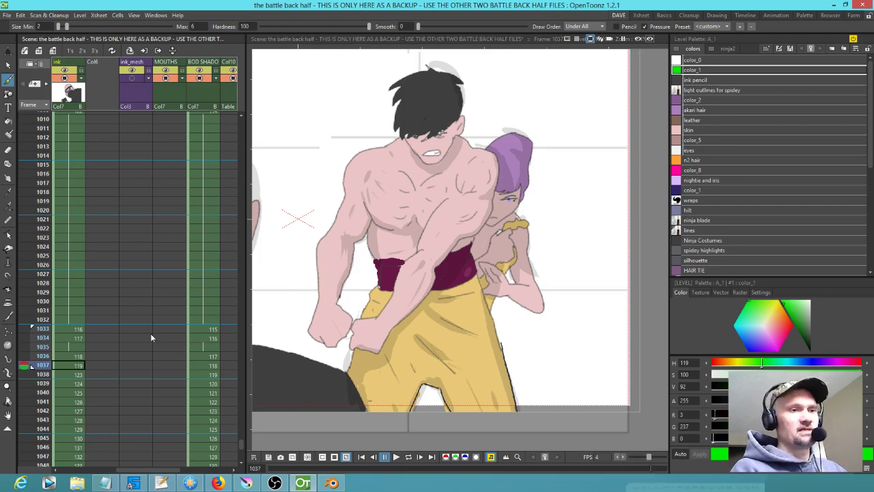
Step: Extend the hold of the drawing at frame 1033 through frame 1041 and hold drawing 118 for two frames
left_click(61, 329)
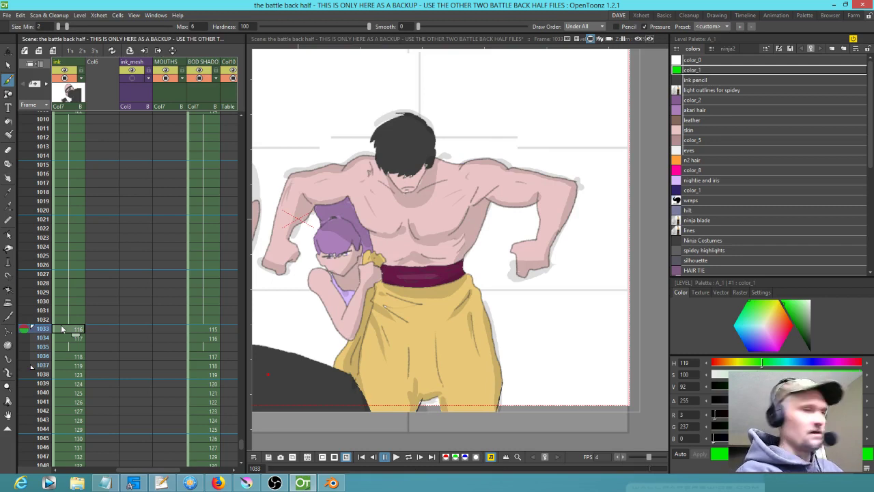
key("Insert")
key("Insert")
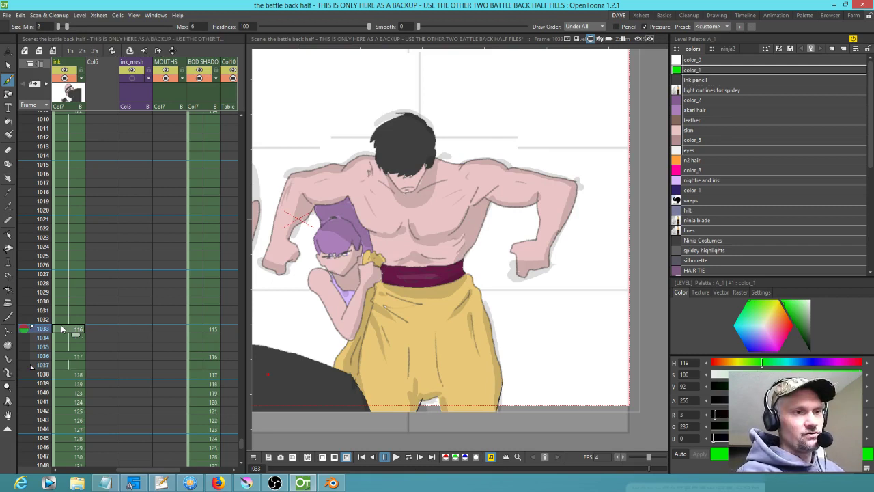
key("Insert")
key("Insert")
key("Insert")
key("Insert")
key("Down")
key("Down")
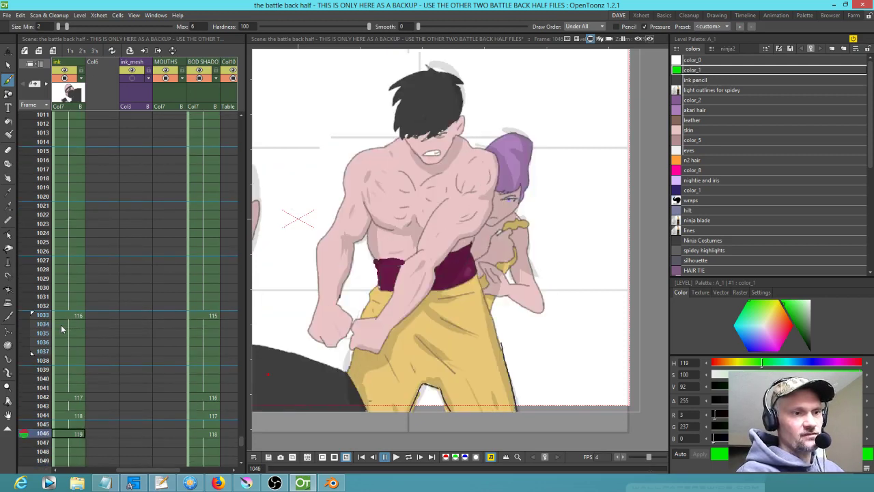
Step: Extend the hold of ink drawing 119 at frame 1046 through frame 1062
scroll(175, 217, "down", 10)
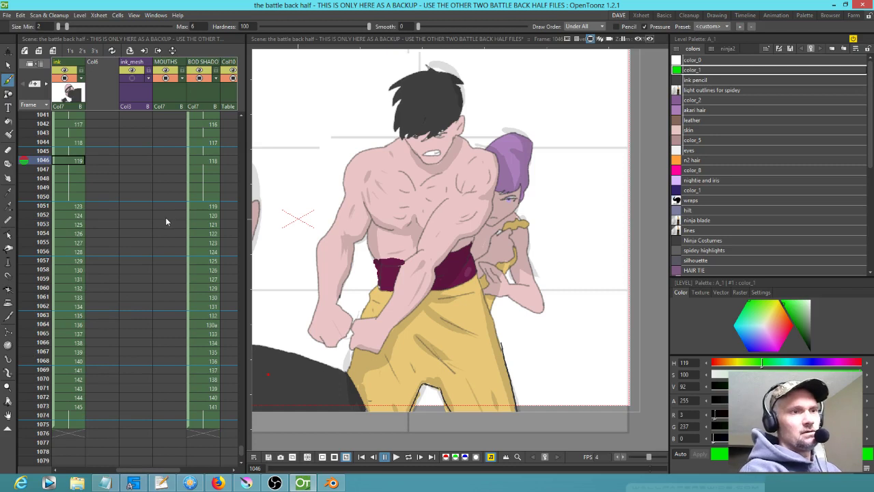
key("Insert")
key("Insert")
key("Insert")
key("Insert")
key("Insert")
key("Insert")
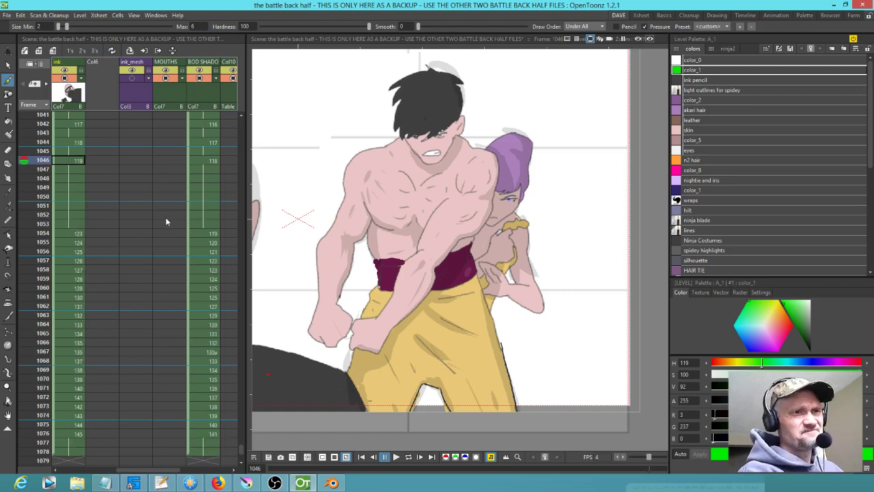
key("Insert")
key("Insert")
key("Insert")
key("Insert")
key("Insert")
key("Insert")
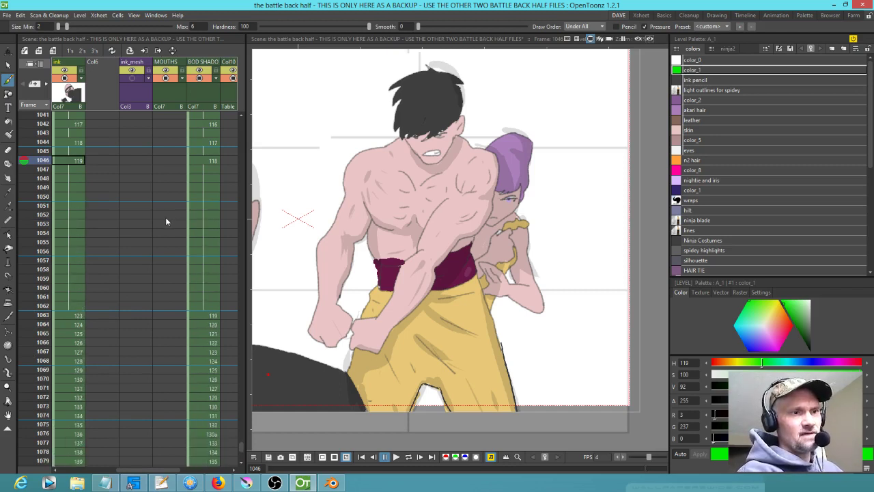
Step: Set the stop marker at frame 1062 and the playback rate to 24 FPS
right_click(39, 306)
left_click(54, 324)
scroll(32, 258, "up", 6)
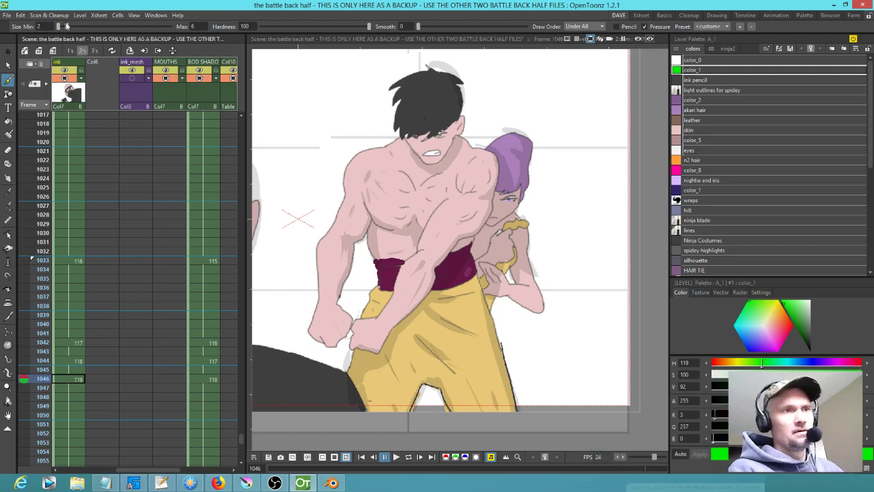
Step: Save the scene and play the marked range with the whole camera frame in view
left_click(6, 15)
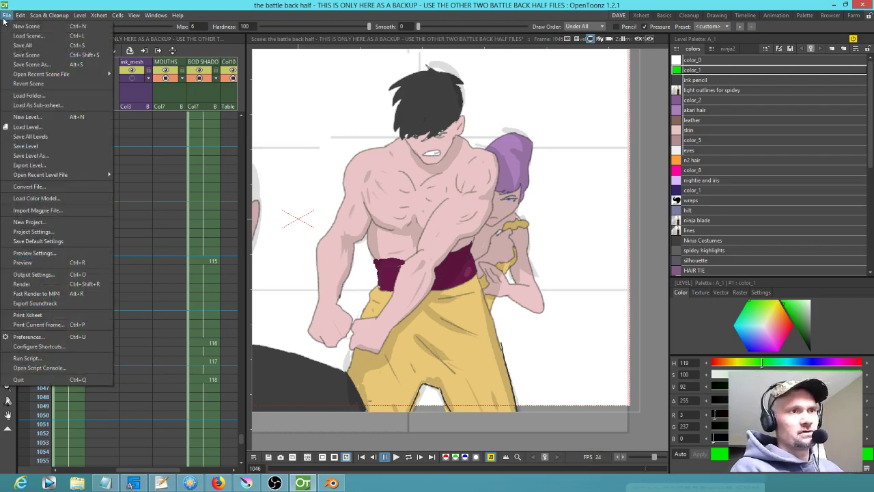
key("Escape")
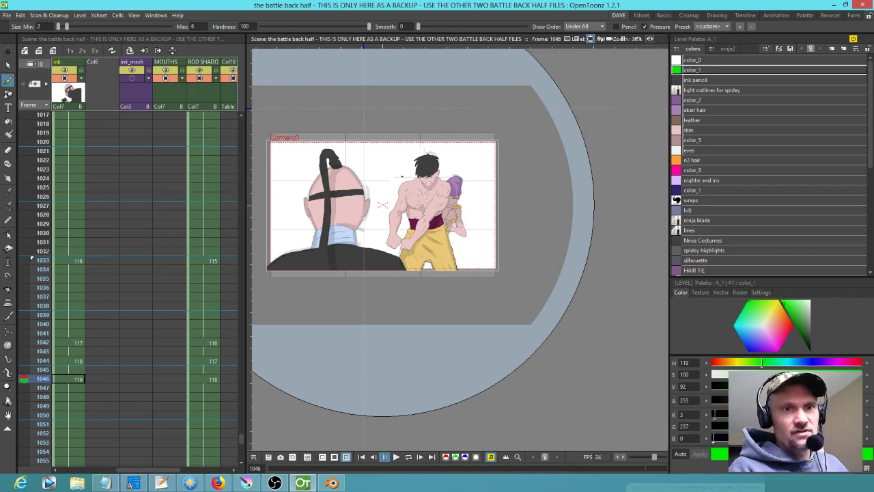
scroll(401, 176, "up", 3)
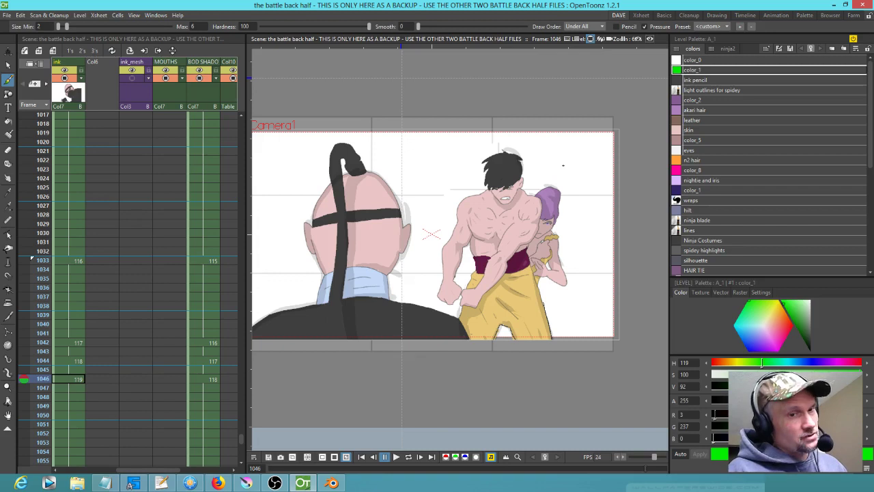
left_click_drag(528, 217, 548, 186)
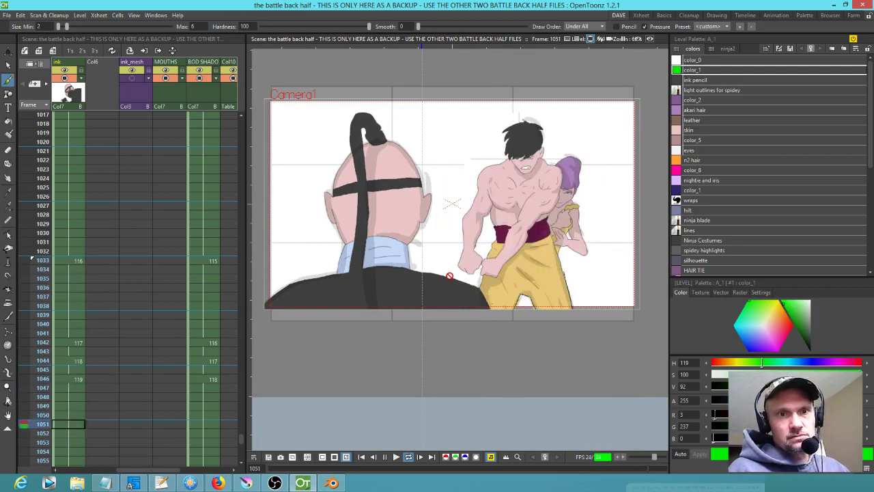
left_click_drag(140, 252, 160, 258)
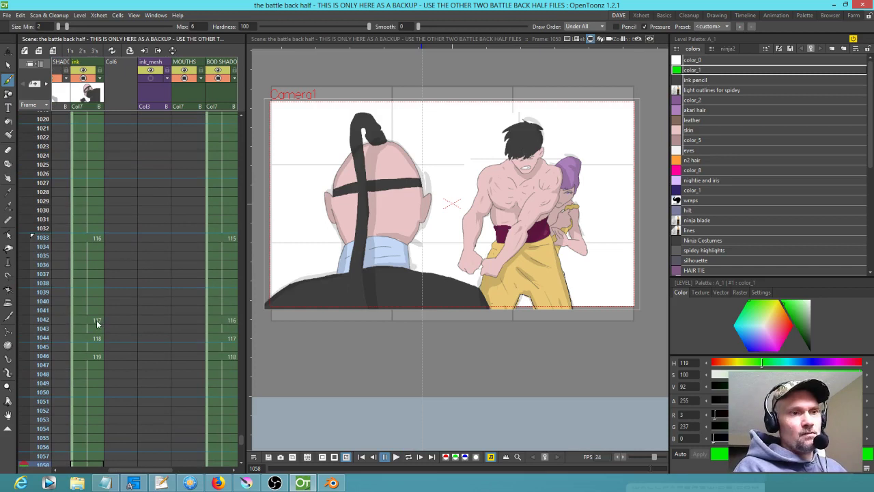
Step: Extend the hold of ink drawing 116 at frame 1033 through frame 1056
left_click(85, 239)
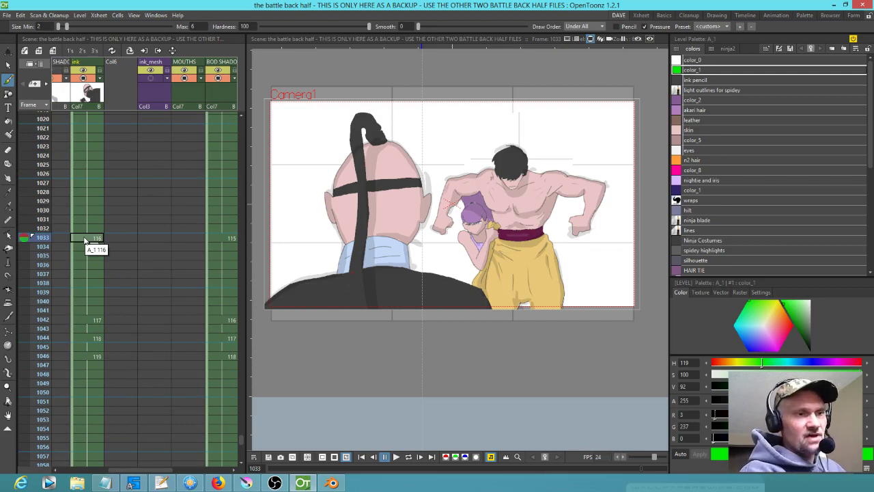
key("Insert")
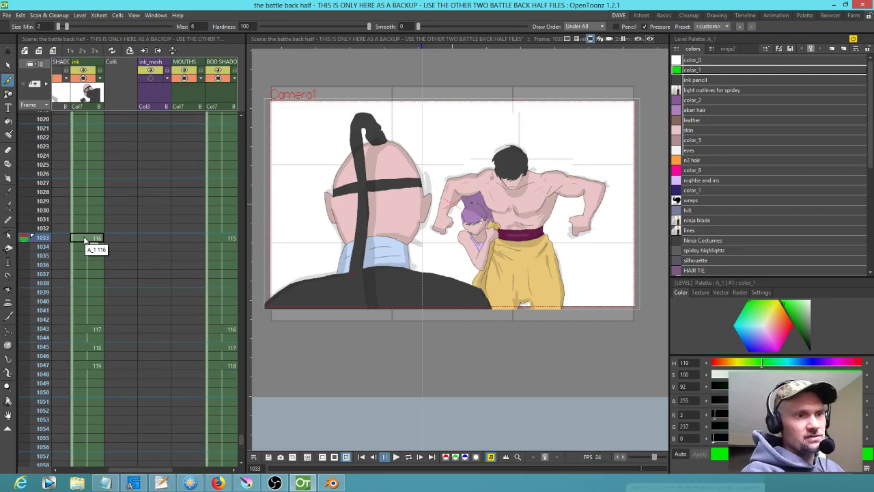
key("Insert")
key("Insert")
key("Insert")
key("Insert")
key("Insert")
key("Insert")
key("Insert")
key("Insert")
key("Insert")
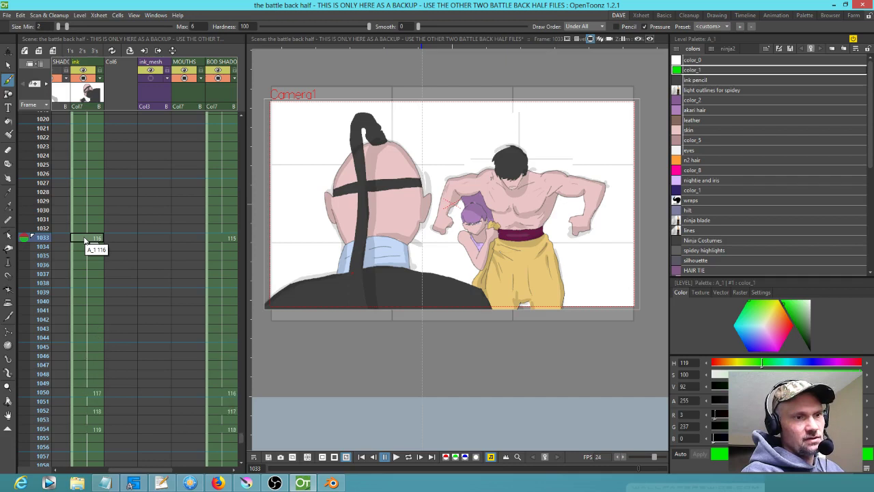
key("Insert")
key("Insert")
key("Insert")
key("Insert")
key("Insert")
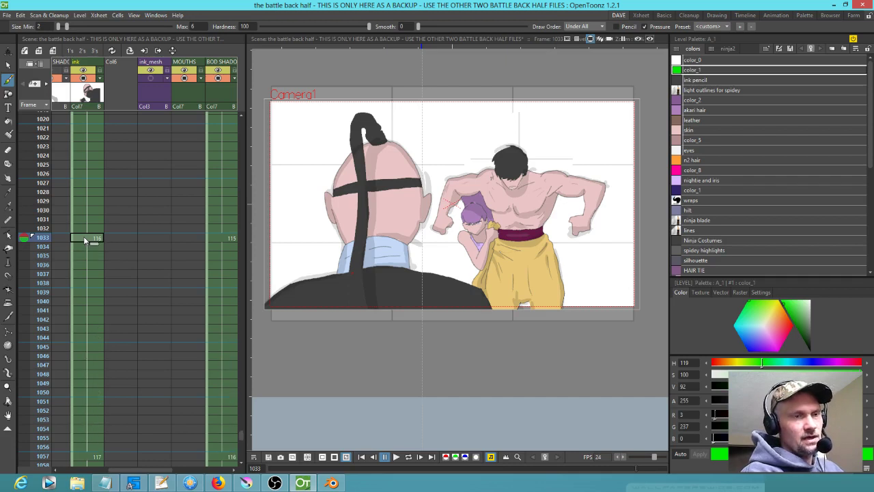
Step: Lengthen the hold of ink drawing 116 further from frame 1050 so it runs through frame 1062
key("Down")
key("Down")
key("Down")
key("Down")
key("Down")
key("Down")
key("Down")
key("Down")
key("Down")
key("Down")
key("Down")
key("Down")
key("Down")
key("Down")
key("Down")
key("Down")
key("Down")
key("Down")
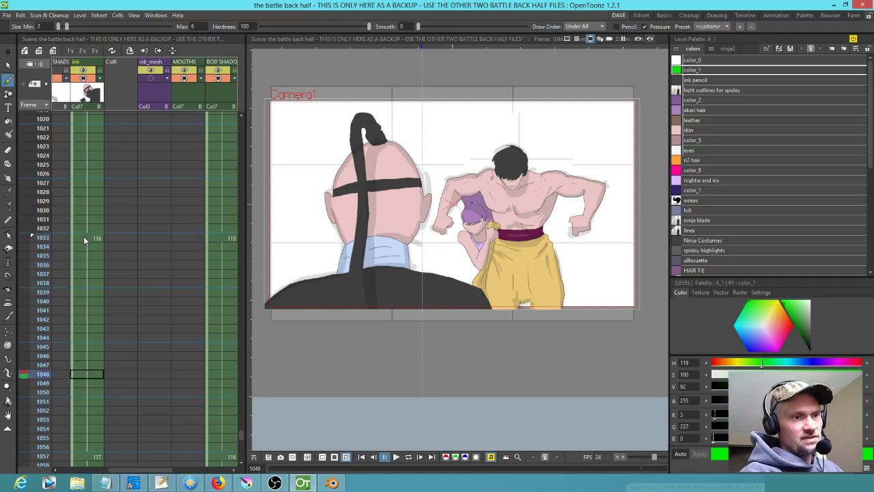
key("Down")
key("Down")
key("Up")
key("Up")
key("Up")
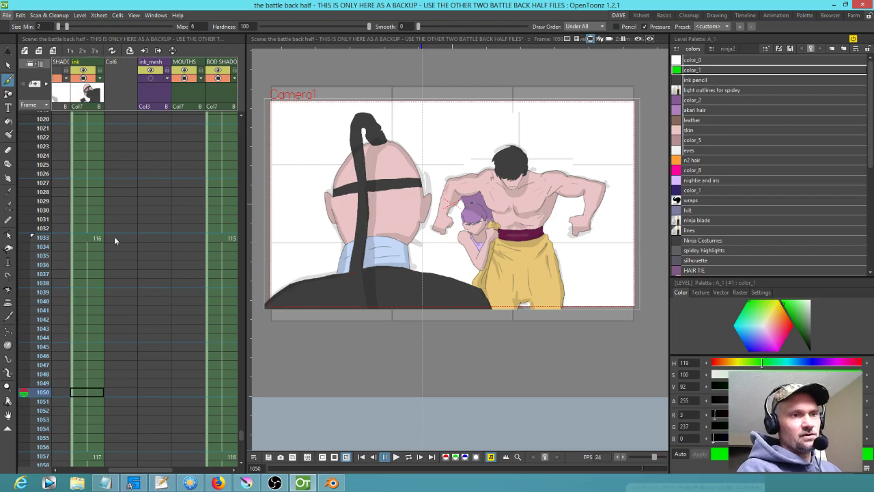
scroll(136, 259, "down", 3)
key("apostrophe")
key("apostrophe")
key("apostrophe")
key("apostrophe")
key("apostrophe")
key("apostrophe")
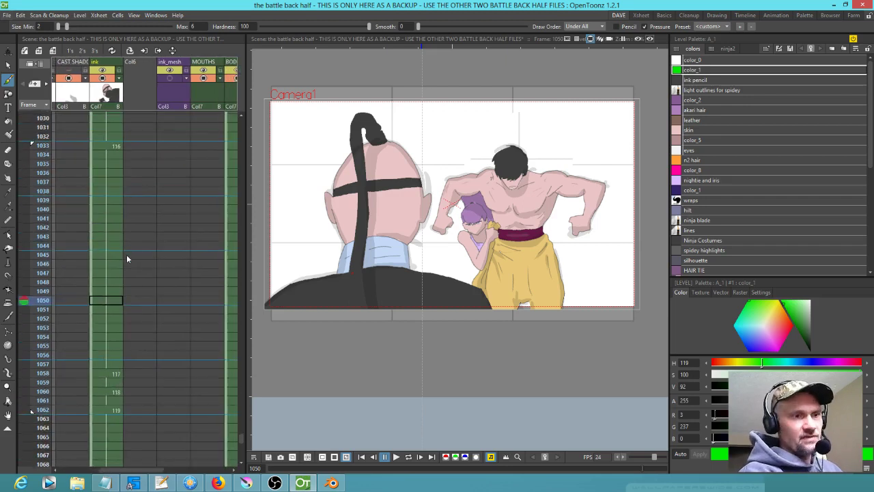
key("Down")
key("Down")
key("Down")
key("Down")
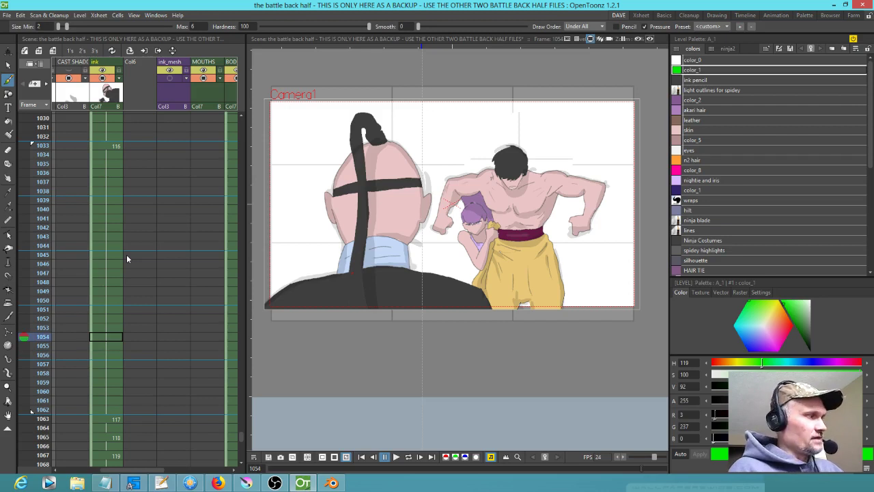
type("116a")
key("Return")
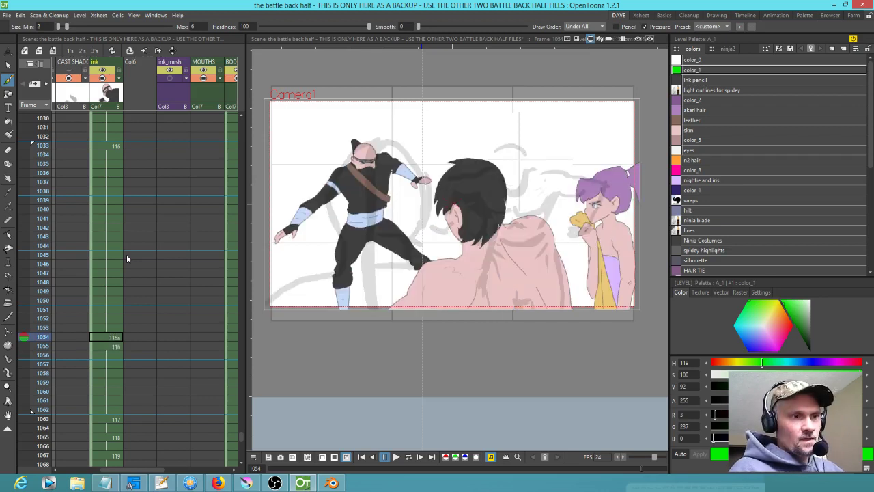
type("117")
key("Return")
key("ctrl+z")
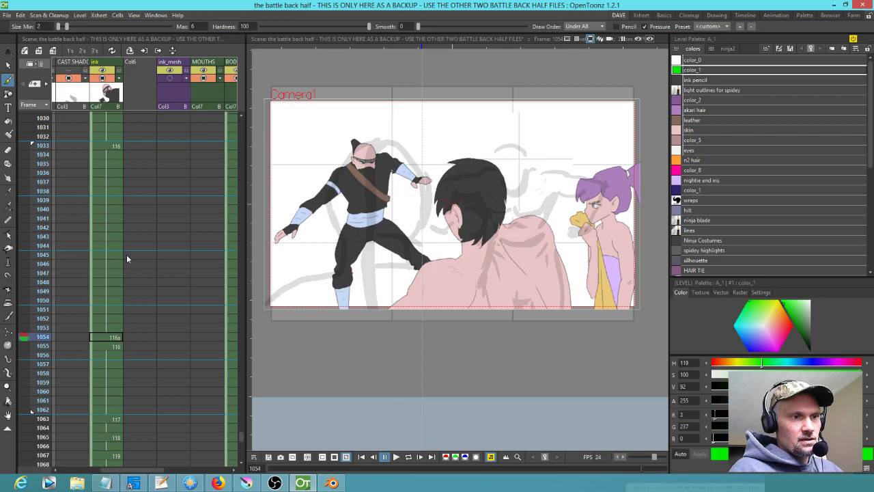
key("ctrl+z")
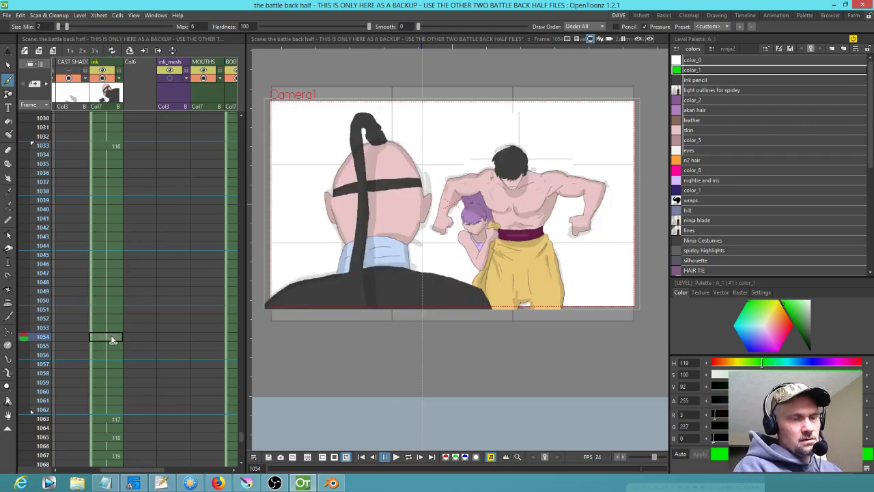
Step: Switch the ink cell at frame 1035 to drawing 117 and hold it through frame 1036
left_click(111, 165)
key("w")
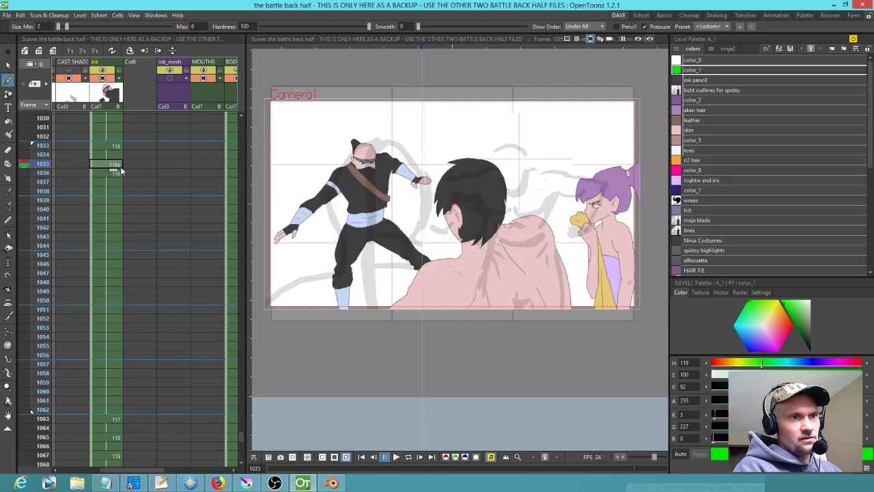
key("w")
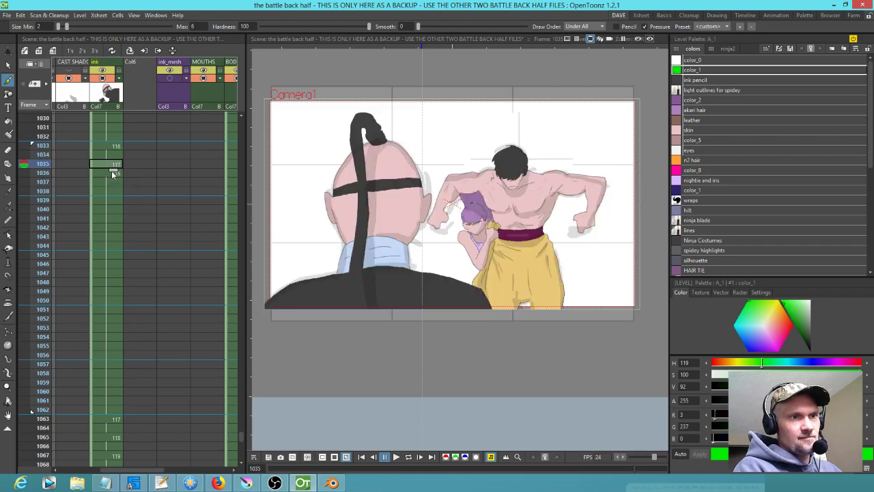
left_click(107, 174)
key("q")
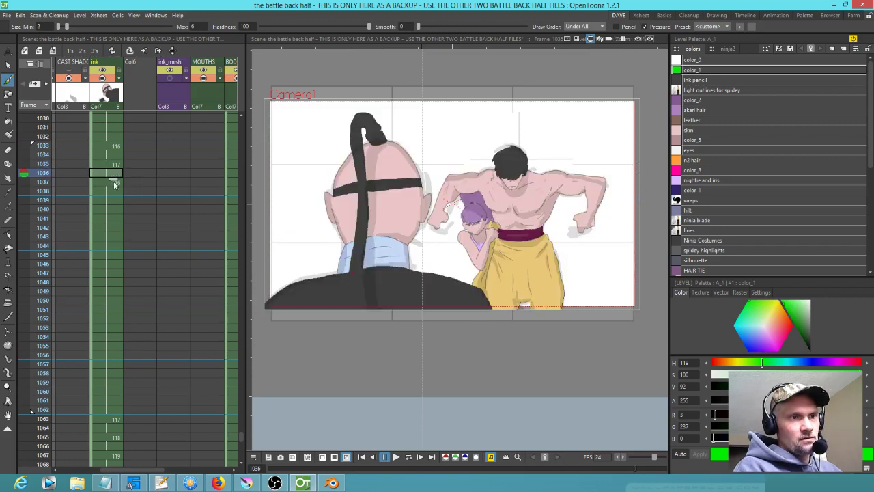
Step: Continue the alternation in the ink column by placing drawing 117 at frames 1039–1040 and 1043–1044
left_click(106, 200)
key("w")
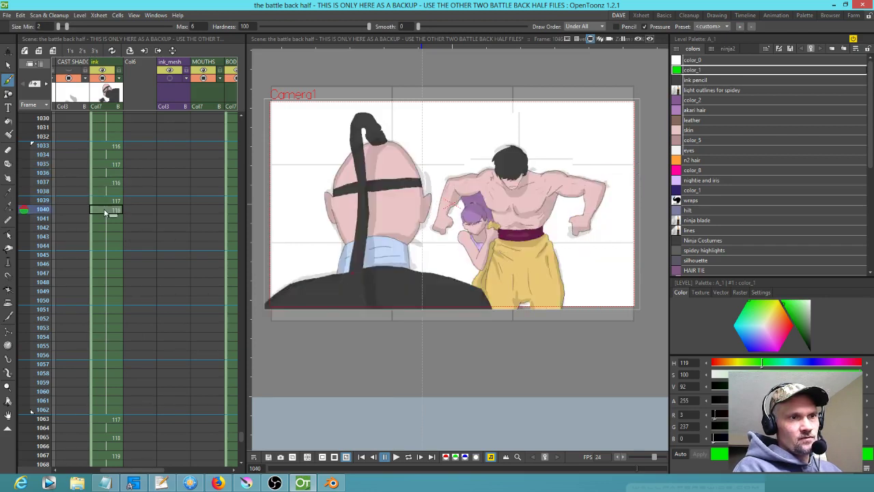
left_click(109, 211)
key("w")
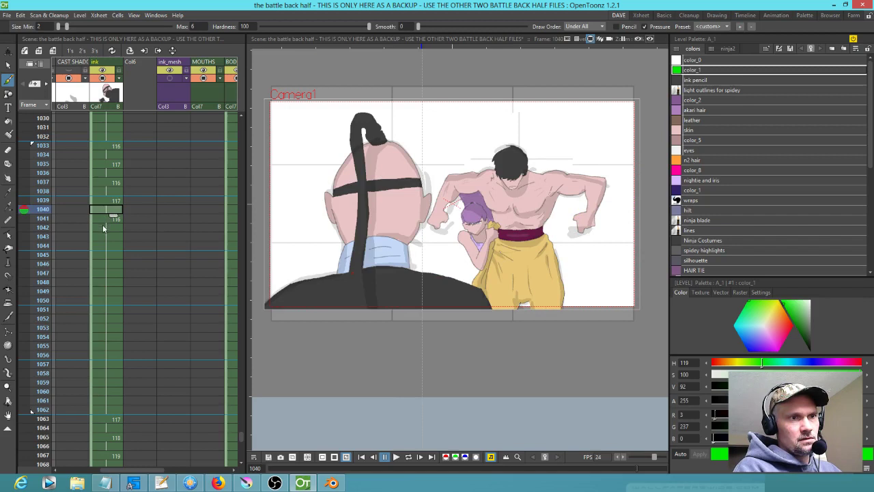
left_click(105, 237)
key("w")
left_click(107, 245)
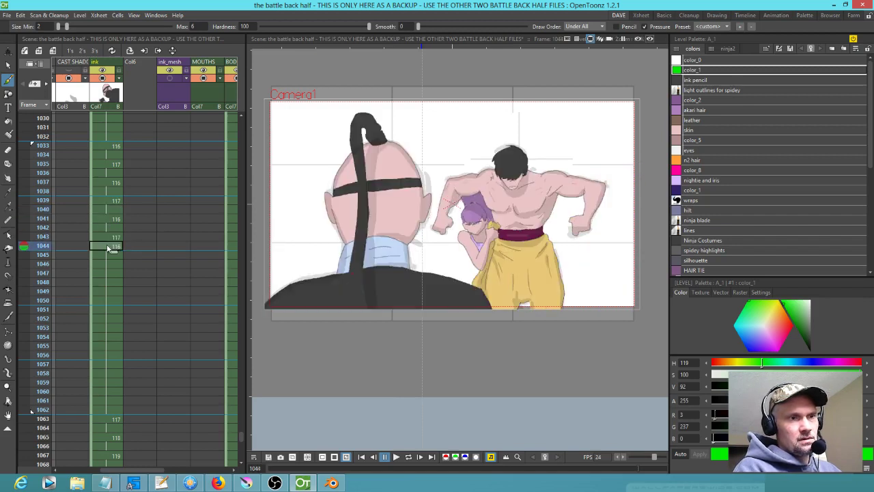
key("w")
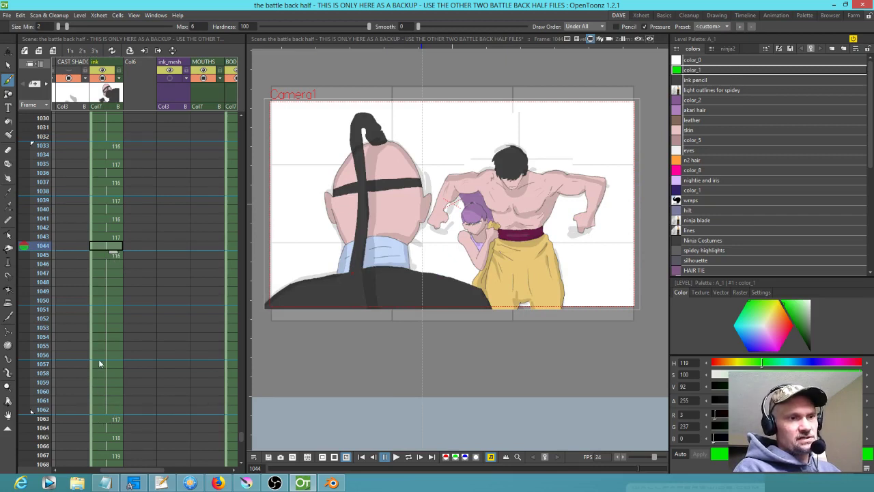
Step: Shorten the hold of ink drawing 116 at frame 1045 so it ends at frame 1053
left_click(102, 255)
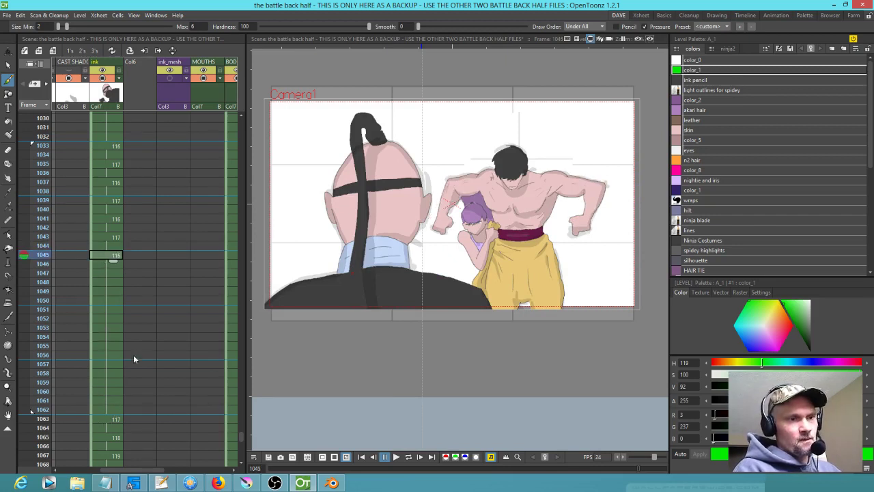
key("semicolon")
key("semicolon")
key("semicolon")
key("semicolon")
key("semicolon")
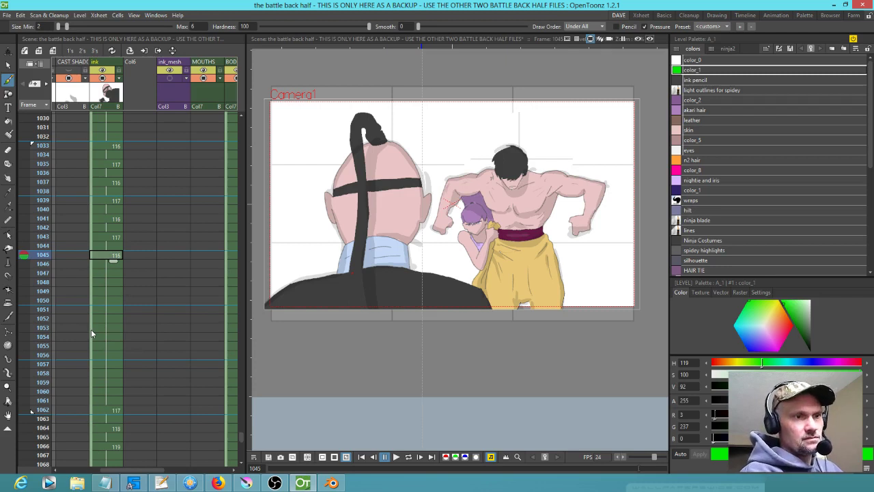
key("semicolon")
key("semicolon")
key("semicolon")
key("semicolon")
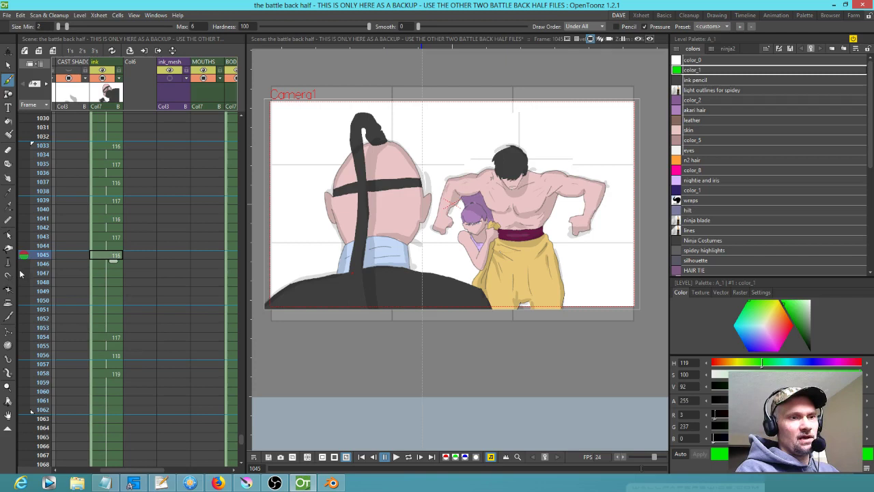
Step: Set the stop marker at frame 1074 and play the marked range from frame 1033
scroll(84, 407, "down", 2)
scroll(84, 407, "down", 2)
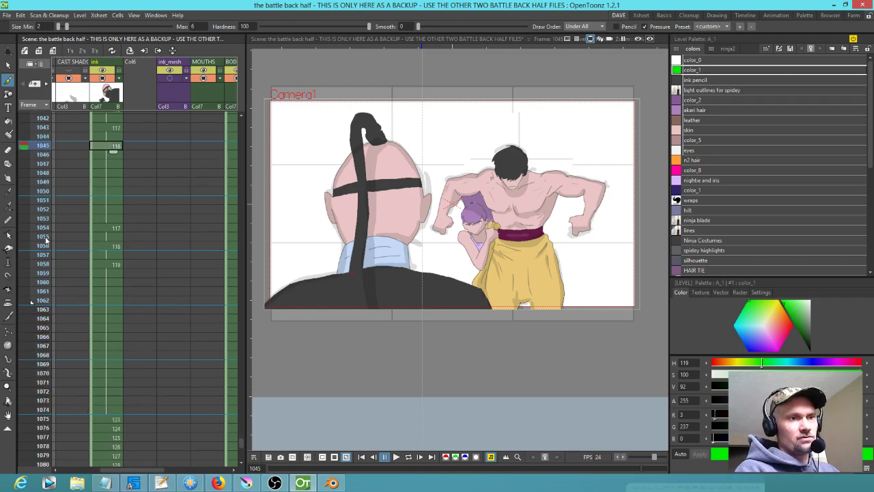
left_click(39, 265)
key("Down")
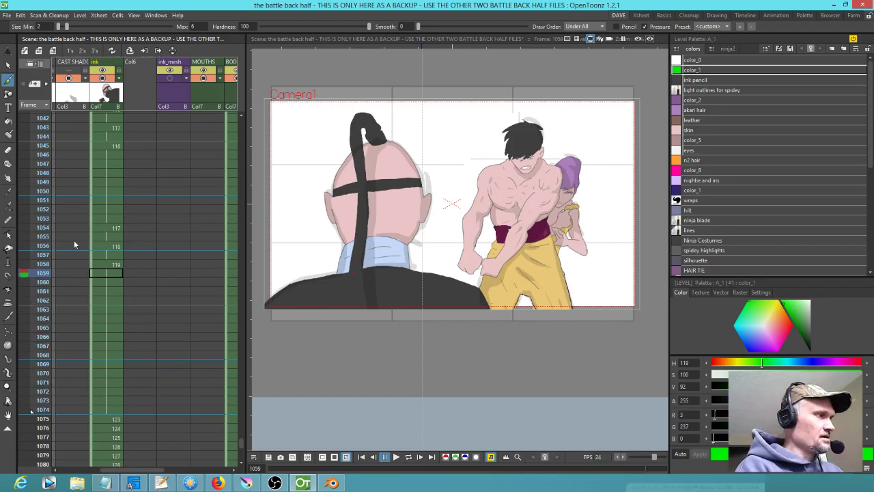
key("ctrl+Up")
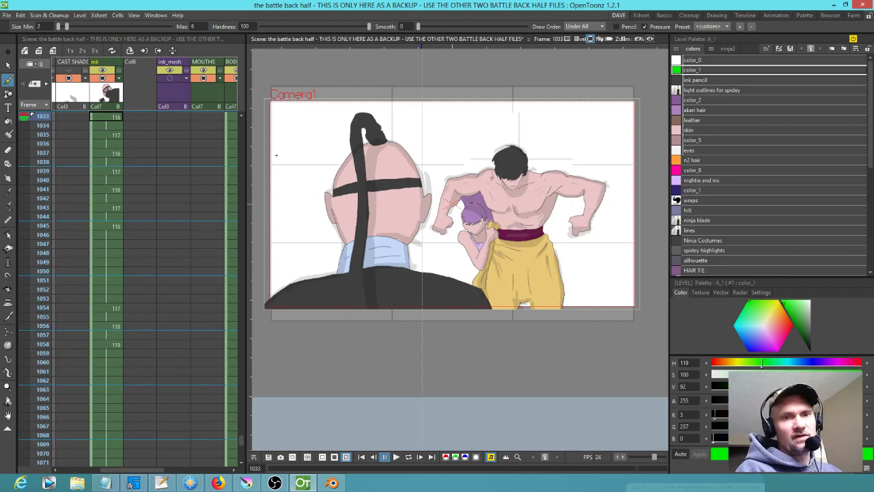
key("p")
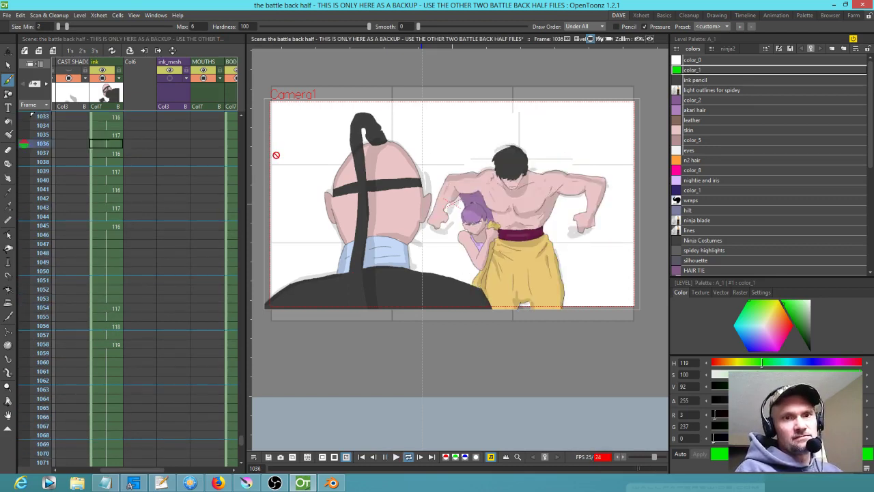
key("p")
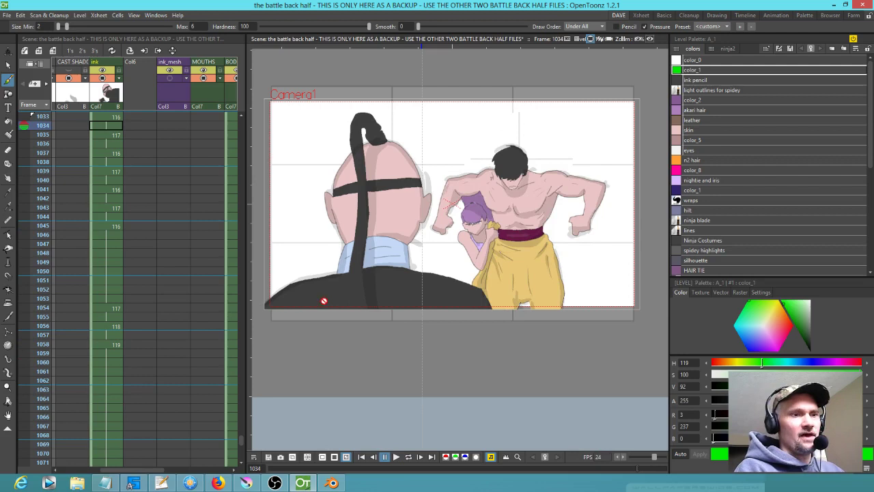
Step: Move the stop marker to frame 1086
scroll(142, 314, "down", 2)
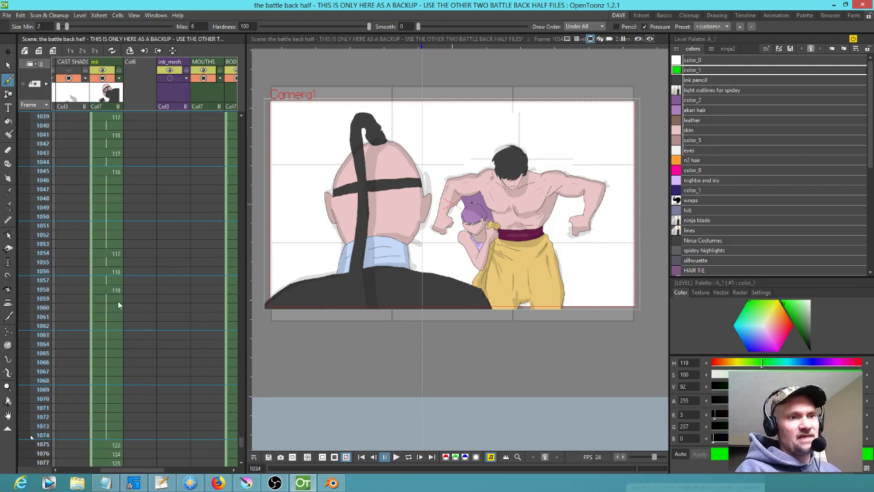
left_click(116, 309)
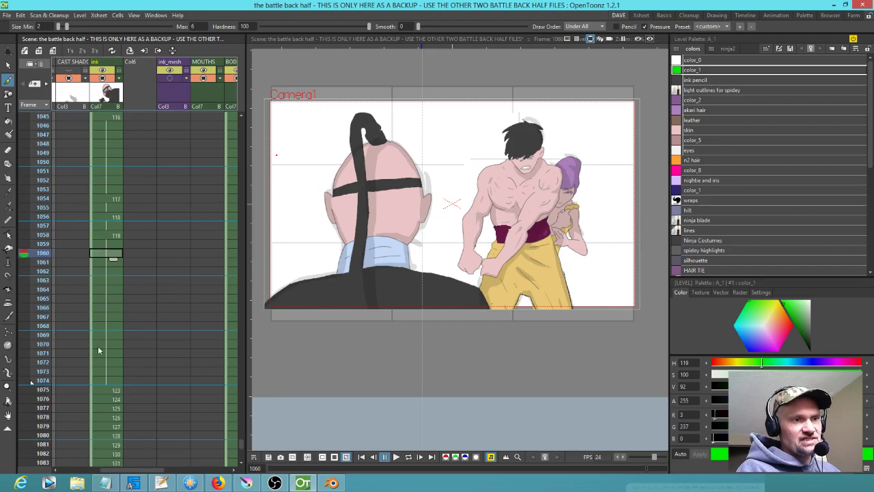
scroll(137, 277, "down", 4)
scroll(137, 277, "down", 2)
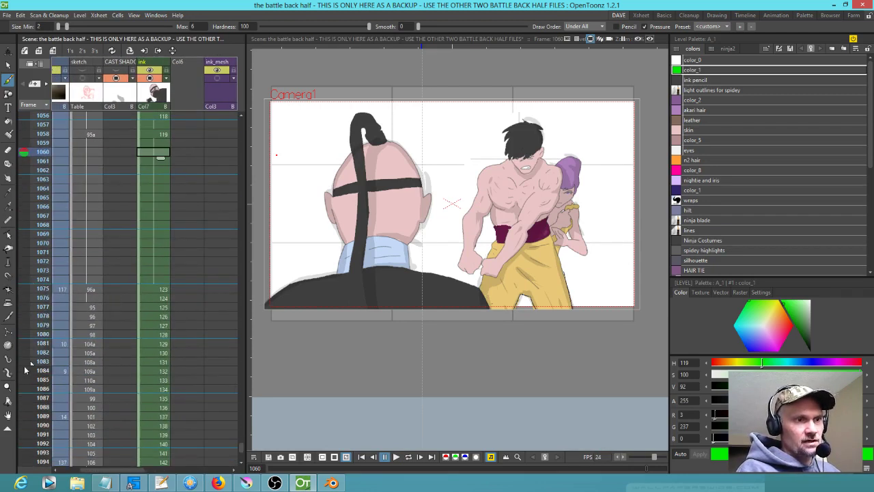
Step: Extend the hold of ink drawing 119 from frame 1074 through frame 1086 and save the scene
left_click(155, 279)
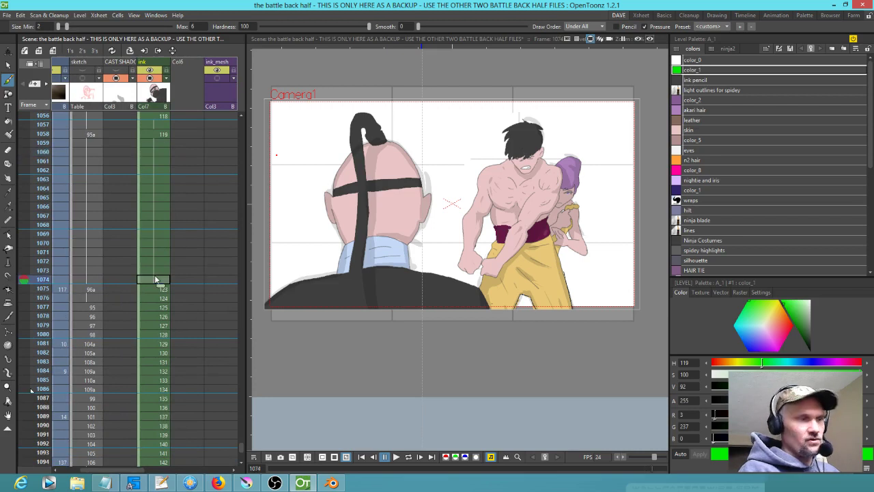
key("Insert")
key("Insert")
key("Insert")
key("Insert")
key("Insert")
key("Insert")
key("Insert")
key("Insert")
key("Insert")
key("Insert")
key("Insert")
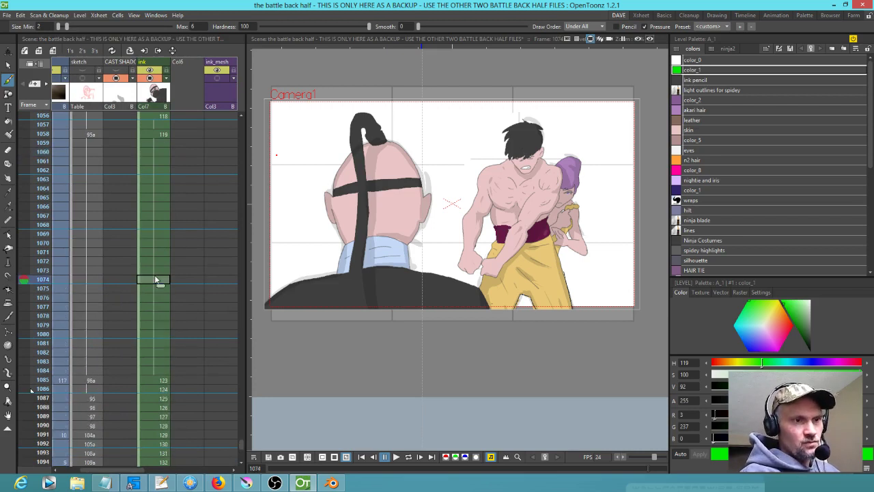
key("Insert")
left_click(6, 16)
left_click(7, 16)
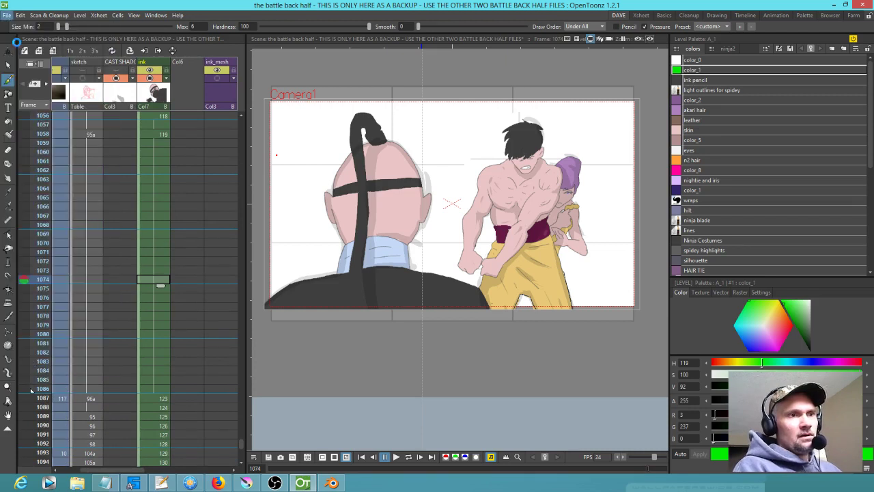
Step: Duplicate ink drawing 119 at frame 1060 and rotate the man's outer straight arm inward by about 4.6° in the copy
left_click(154, 152)
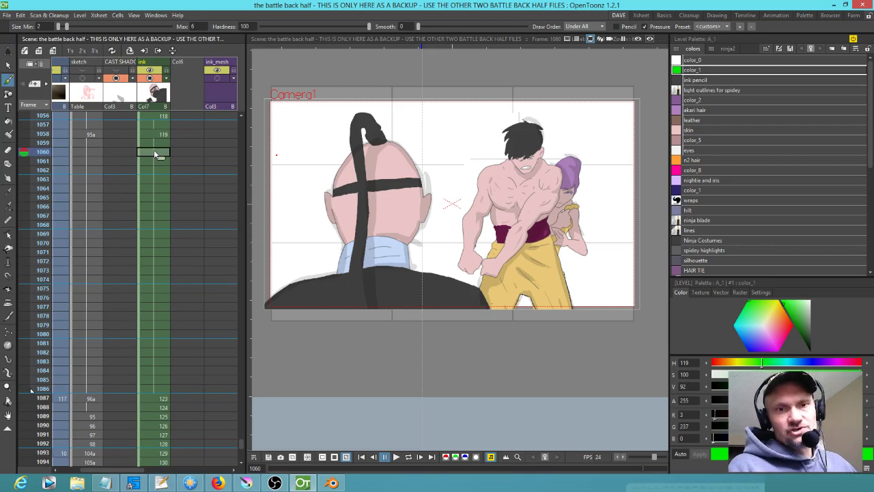
key("alt+d")
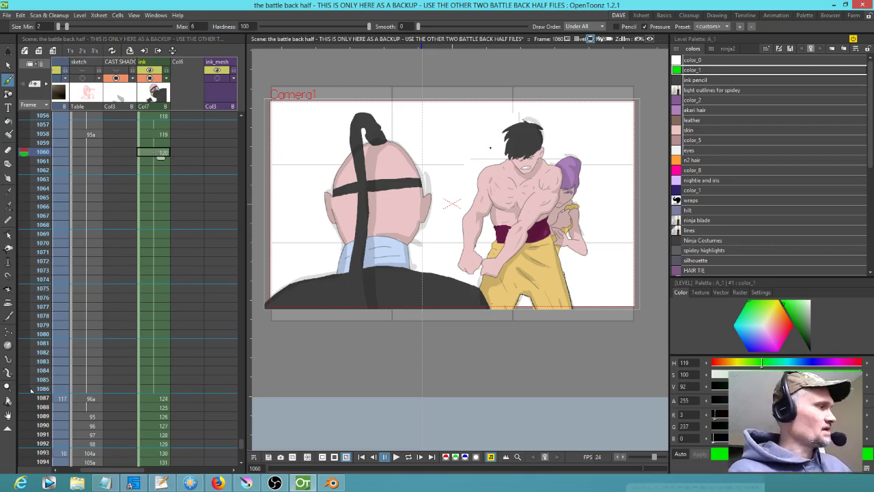
key("s")
mouse_move(490, 162)
left_mouse_down()
mouse_move(471, 178)
mouse_move(453, 244)
mouse_move(456, 276)
mouse_move(476, 275)
mouse_move(497, 201)
left_mouse_up()
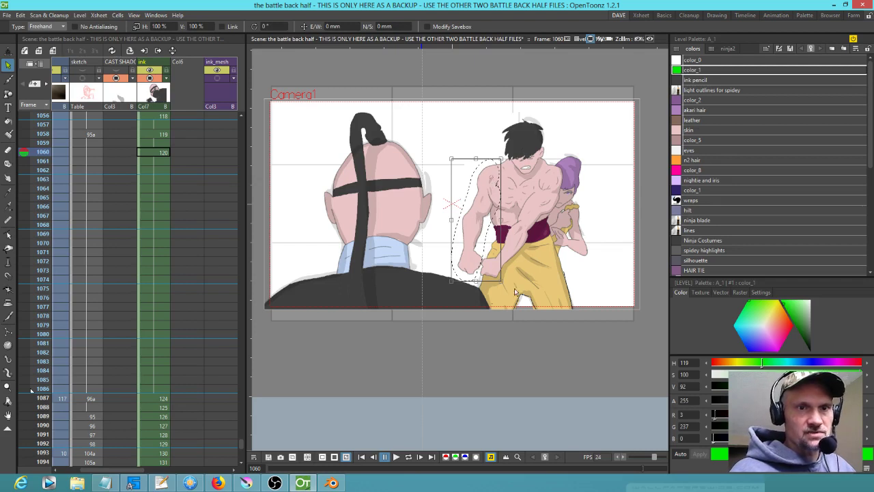
left_click_drag(504, 282, 520, 278)
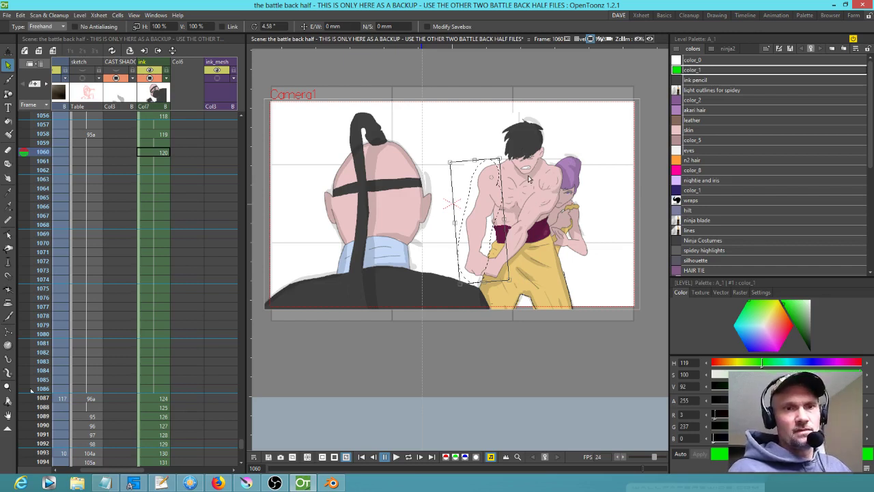
left_click(469, 145)
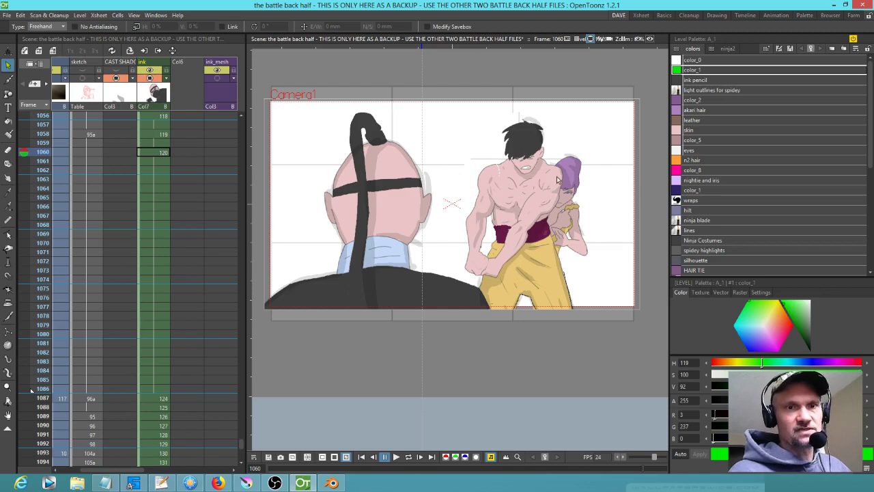
Step: Freehand-select the man's arm crossing his body at frame 1060 and rotate it by about -1.6°
left_click_drag(555, 208, 488, 242)
scroll(487, 242, "up", 5)
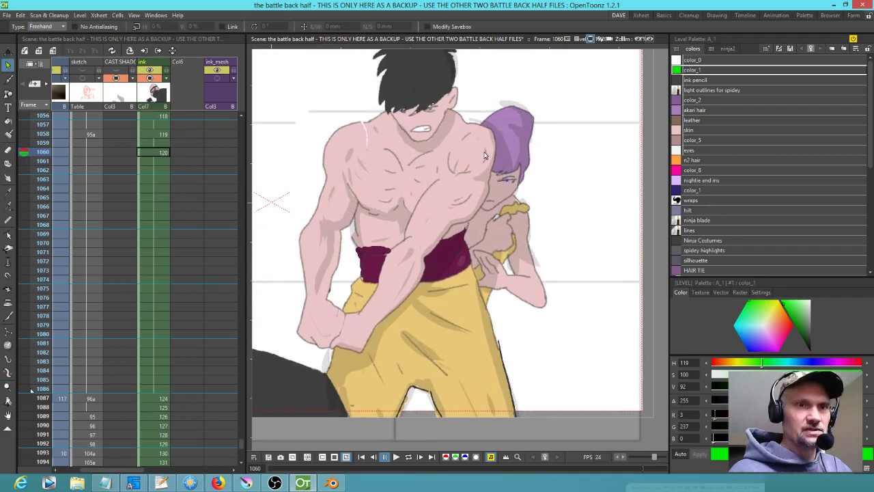
mouse_move(487, 145)
left_mouse_down()
mouse_move(447, 144)
mouse_move(440, 179)
mouse_move(412, 209)
mouse_move(368, 302)
mouse_move(346, 315)
mouse_move(330, 347)
mouse_move(362, 349)
left_mouse_up()
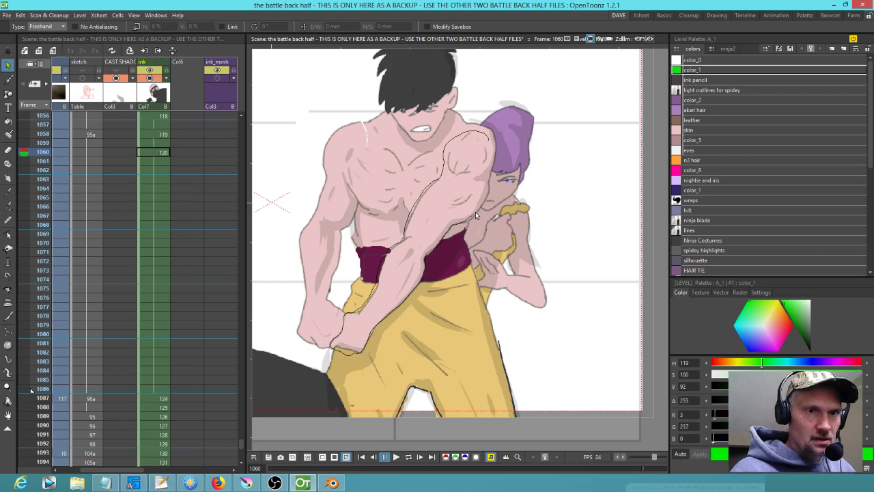
left_click_drag(489, 155, 492, 134)
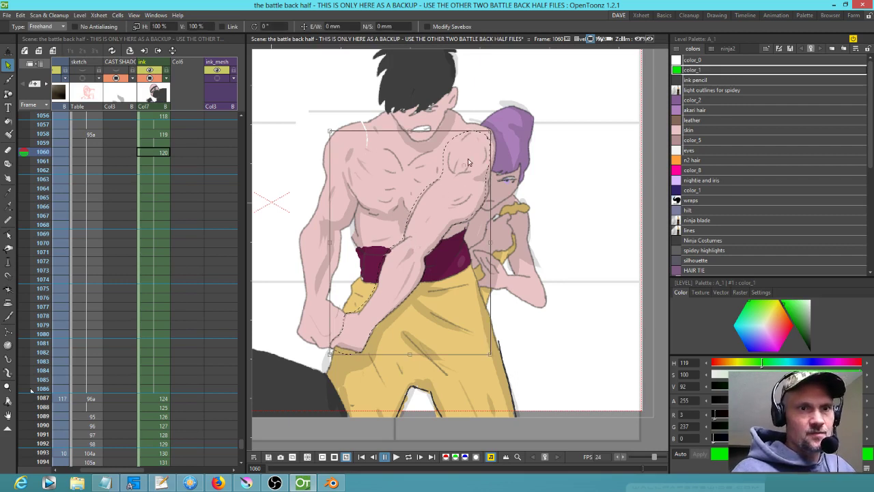
left_click_drag(494, 357, 489, 358)
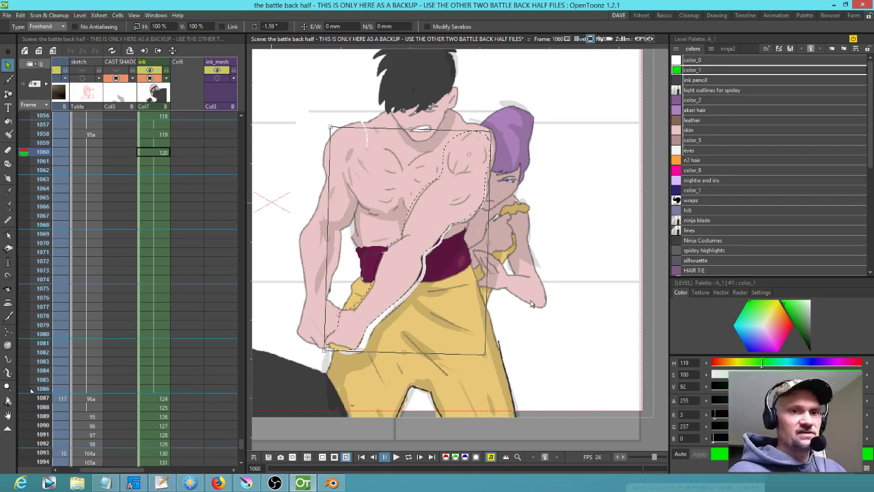
key("b")
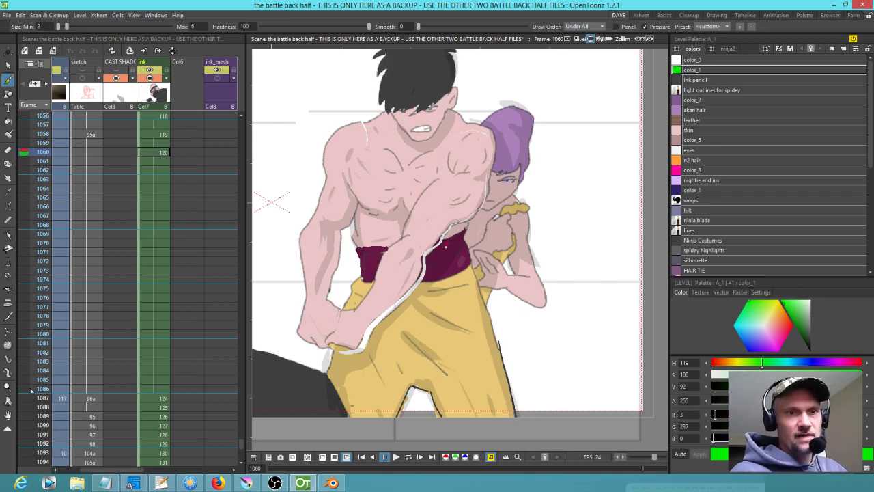
Step: Sample the maroon sash color and paint over the white gap between the sash and the crossing arm
key("k")
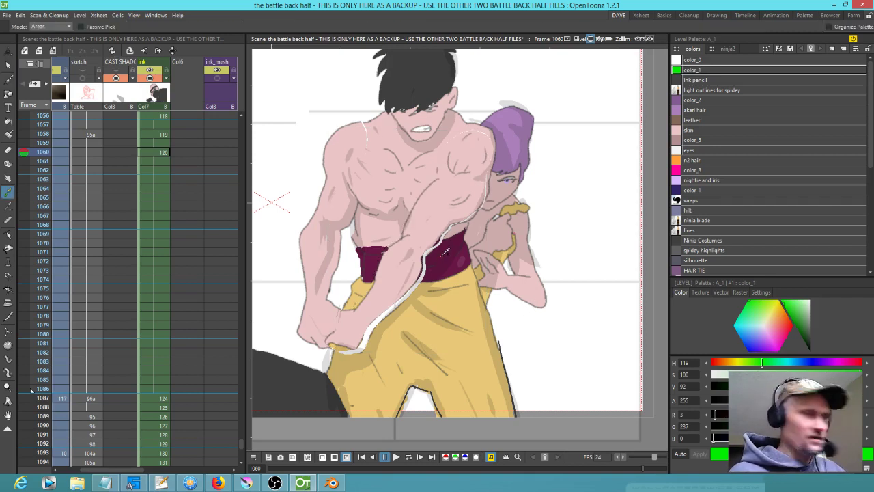
left_click(443, 252)
key("f")
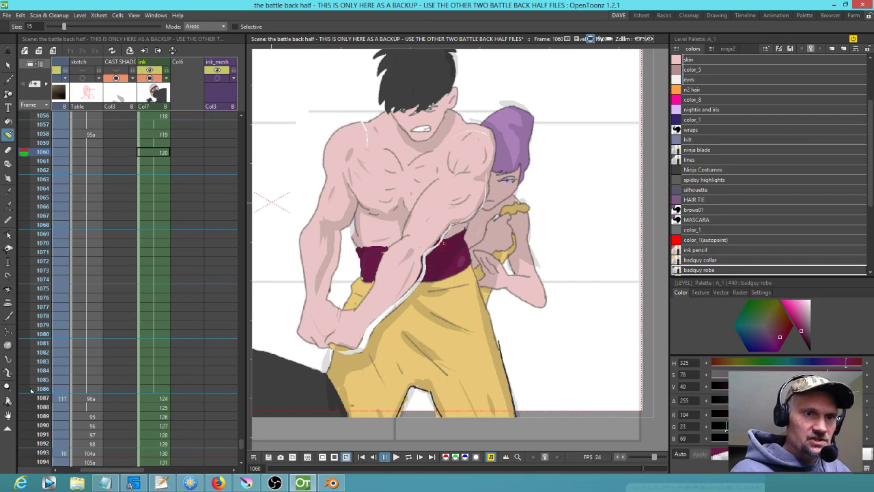
left_click(425, 260)
left_click_drag(424, 261, 423, 277)
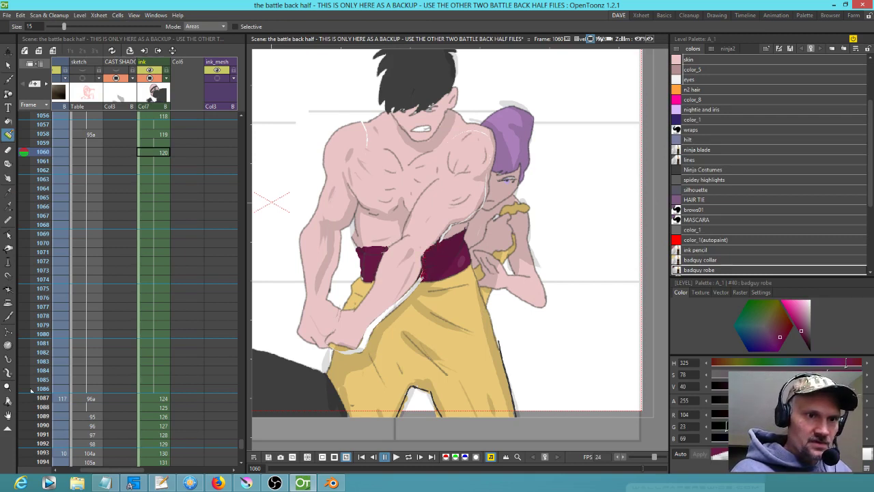
Step: Fill the remaining white gaps around the rotated arms with the yellow trouser color and the skin color
key("k")
left_click(442, 295)
key("f")
mouse_move(420, 287)
left_mouse_down()
mouse_move(373, 325)
mouse_move(369, 332)
mouse_move(409, 297)
mouse_move(368, 332)
mouse_move(340, 354)
left_mouse_up()
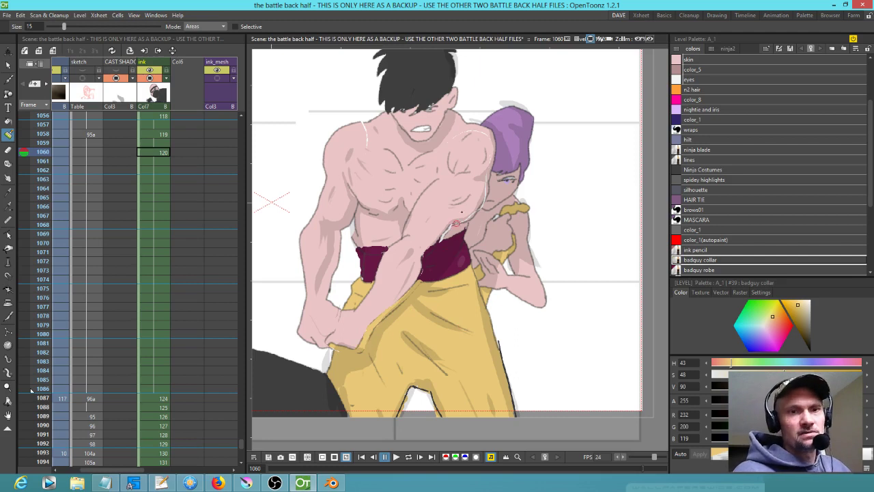
key("k")
left_click(447, 209)
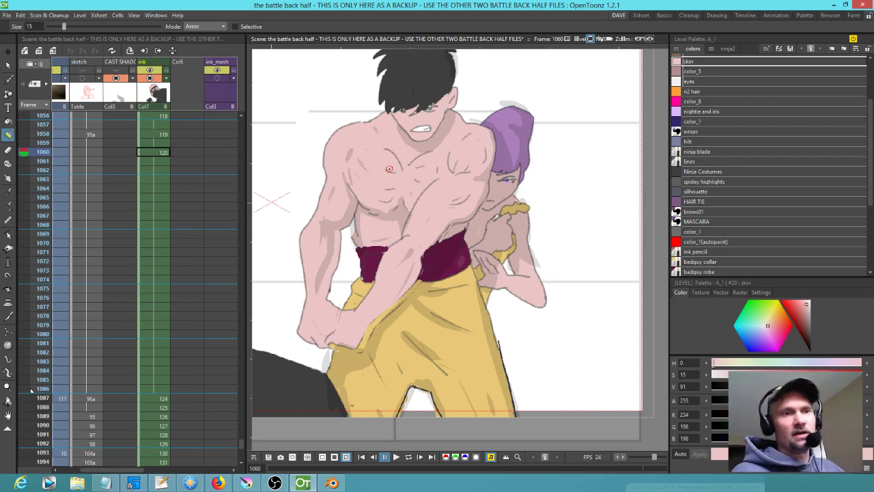
Step: Rotate the outer arm's shadow about 4.3° at frame 1060 in the body shadow column, undoing any stray new drawing
scroll(180, 382, "right", 3)
scroll(108, 316, "down", 3)
scroll(185, 382, "right", 1)
scroll(183, 390, "up", 2)
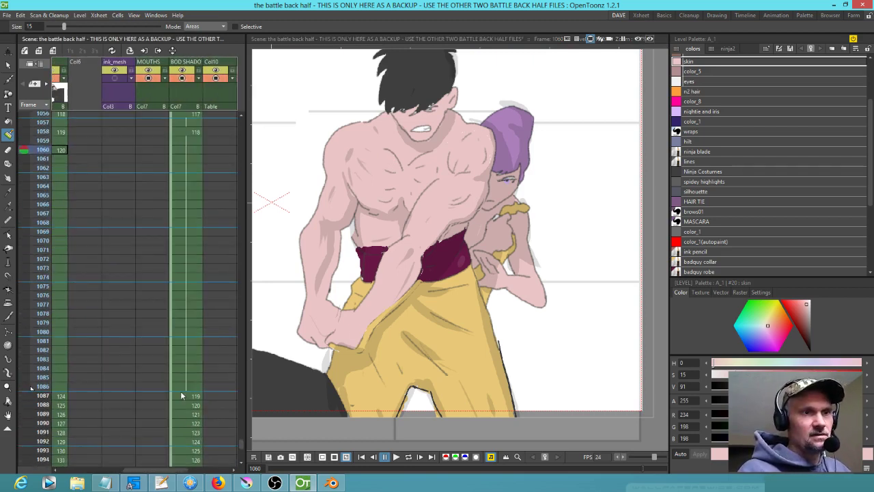
left_click(192, 151)
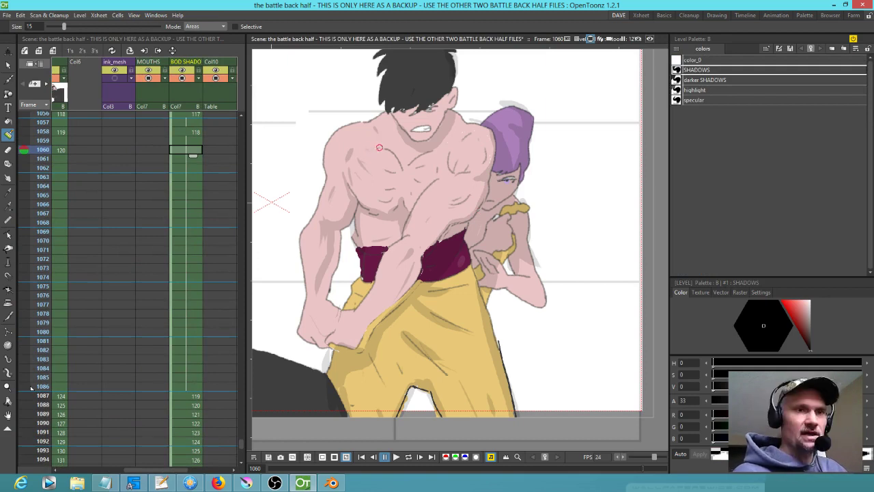
key("s")
mouse_move(371, 145)
left_mouse_down()
mouse_move(346, 126)
mouse_move(275, 297)
mouse_move(332, 290)
mouse_move(359, 234)
mouse_move(346, 140)
left_mouse_up()
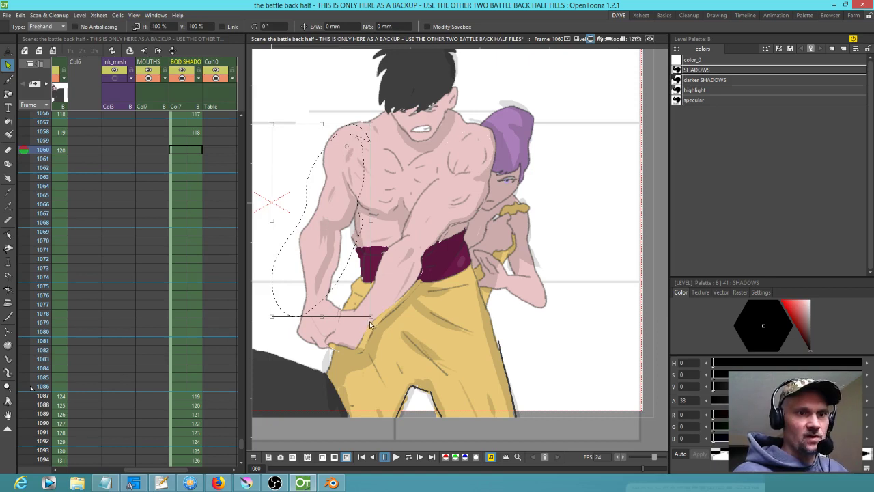
left_click_drag(371, 316, 400, 308)
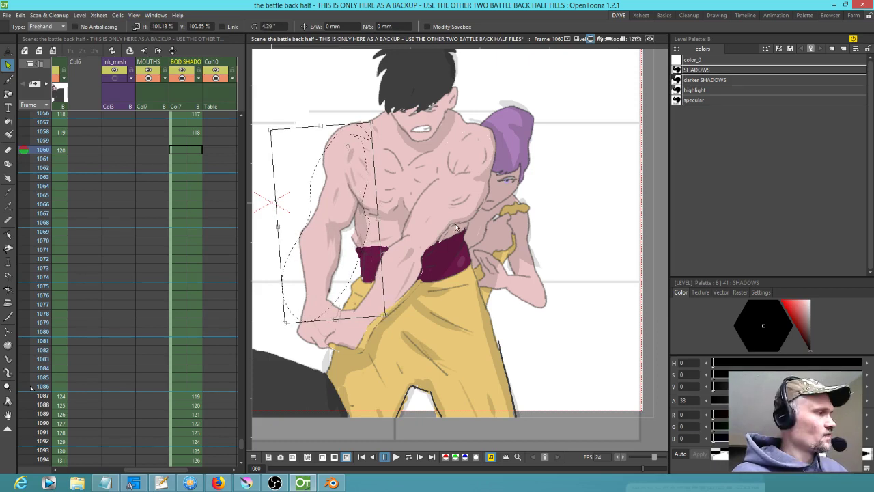
key("b")
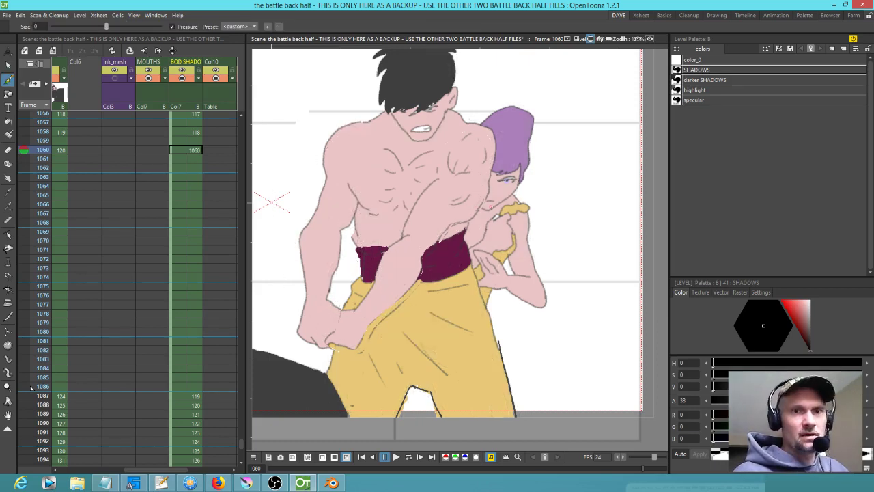
key("ctrl+z")
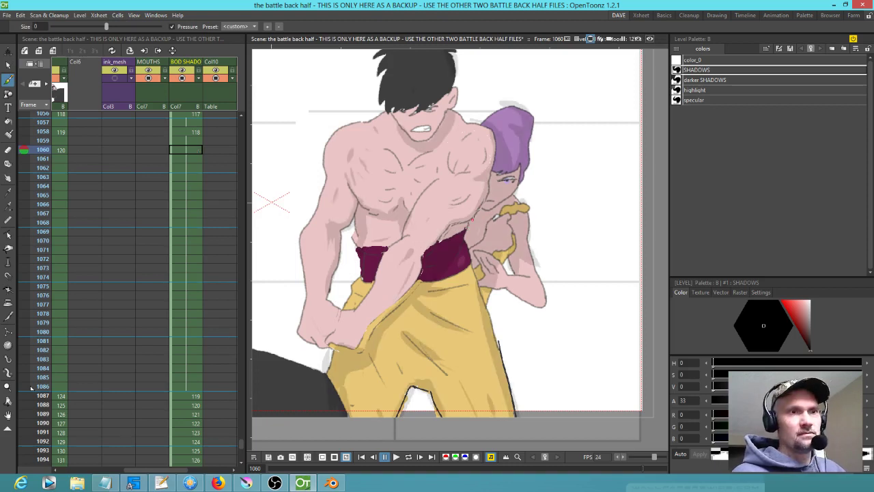
Step: Compare frames 1058 and 1060, and duplicate body shadow drawing 118 at frame 1060
left_click(197, 132)
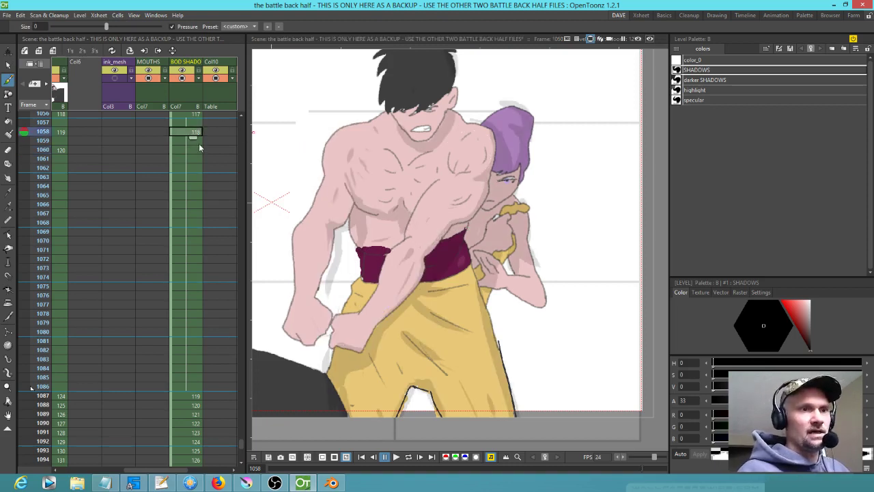
left_click(189, 149)
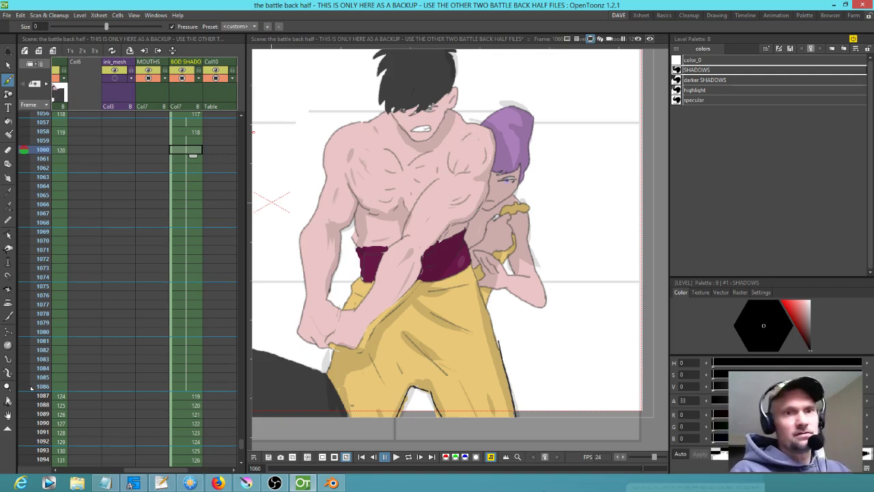
left_click(60, 150)
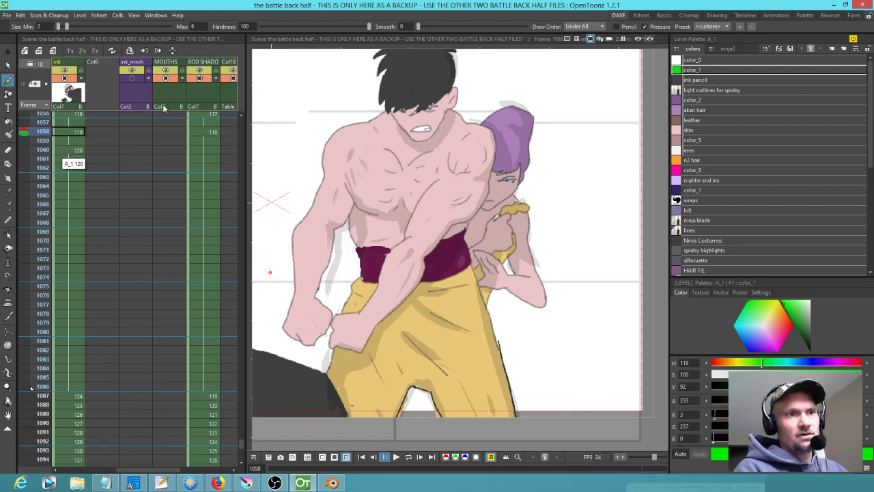
left_click(213, 151)
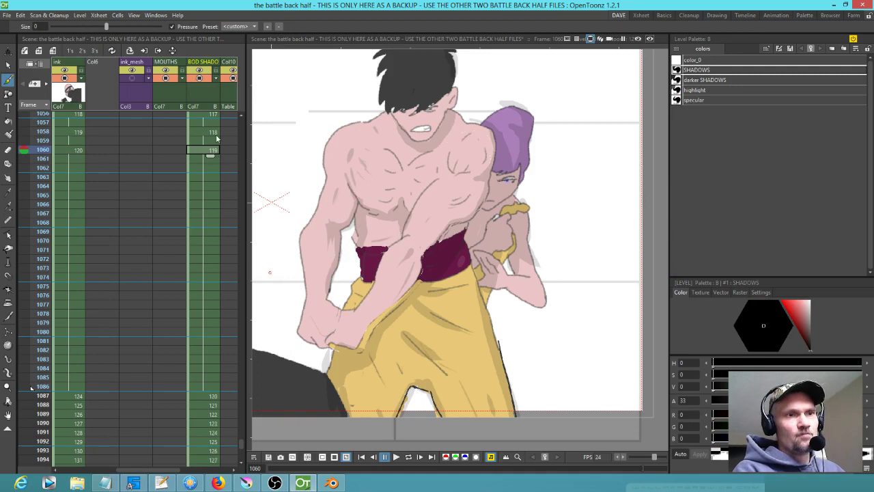
Step: Rotate the outer arm's shadow by -5° on the body shadow drawing at frame 1058 to fit that arm pose
left_click(213, 133)
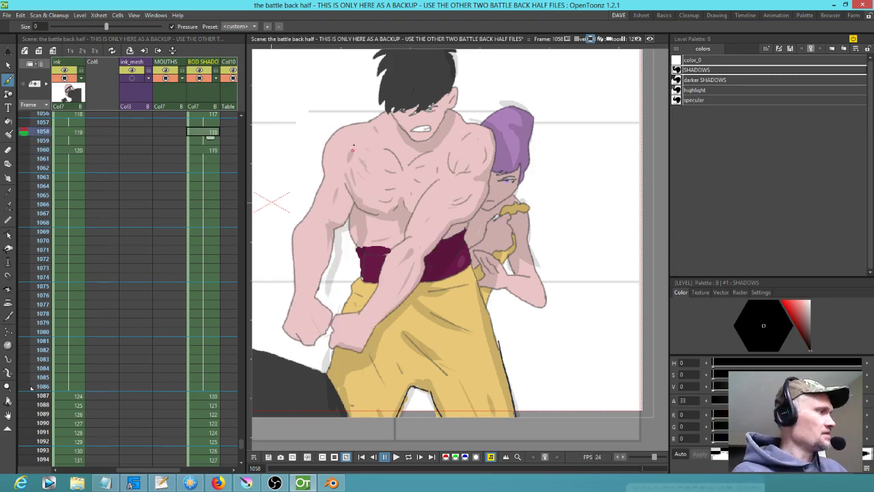
key("s")
mouse_move(353, 259)
left_mouse_down()
mouse_move(360, 160)
mouse_move(342, 151)
mouse_move(300, 259)
mouse_move(316, 304)
mouse_move(352, 260)
left_mouse_up()
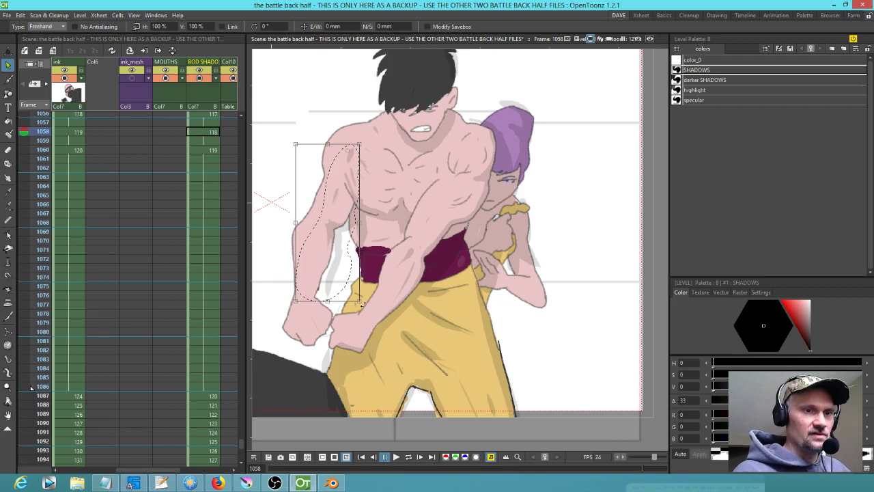
left_click_drag(361, 302, 366, 311)
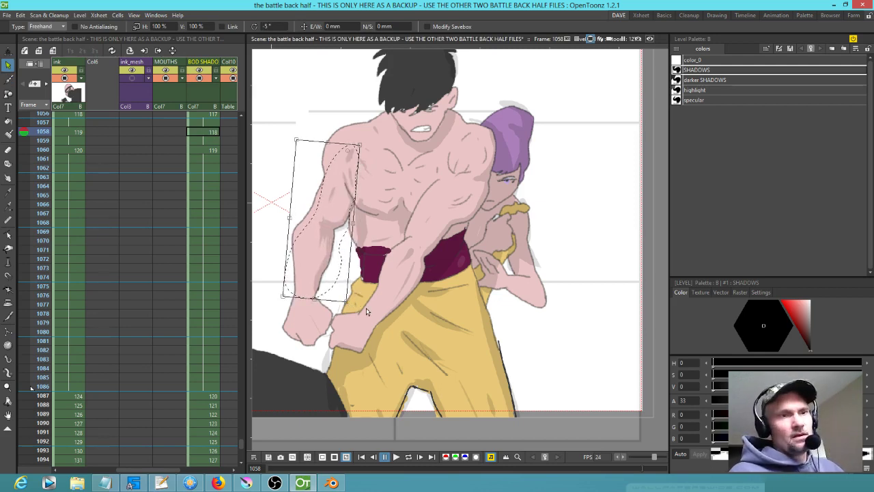
key("b")
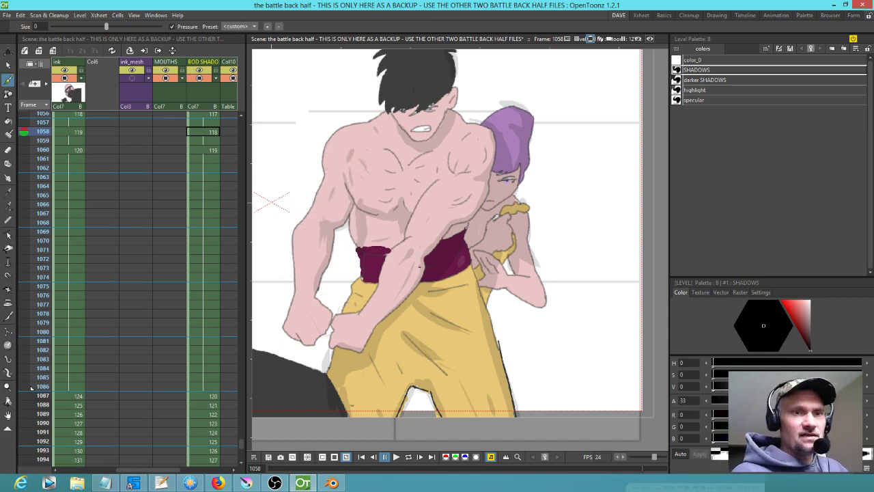
Step: Paint shadows in the SHADOWS color along the crossing arm and the side of the torso at frame 1058
left_click_drag(421, 275, 370, 333)
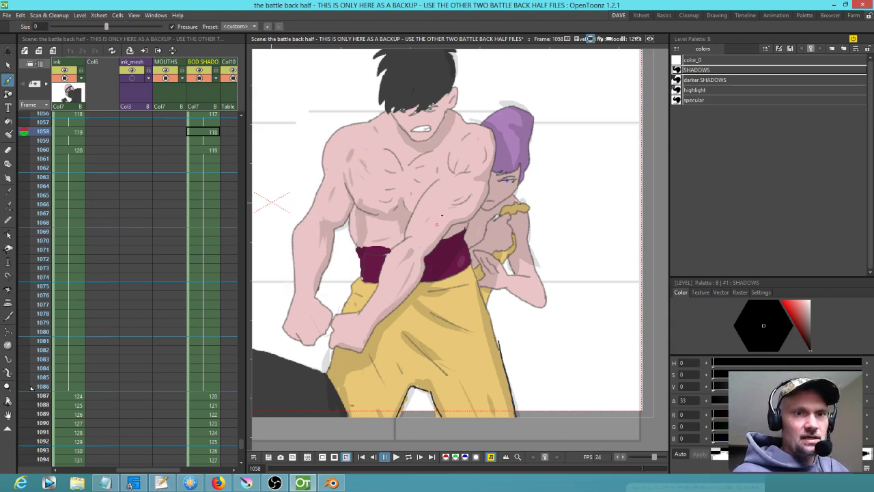
left_click_drag(436, 183, 403, 241)
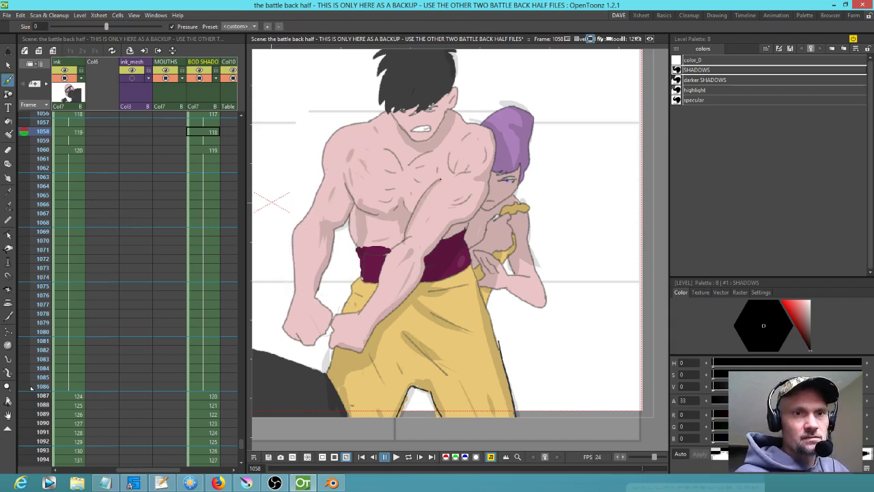
left_click_drag(352, 203, 353, 238)
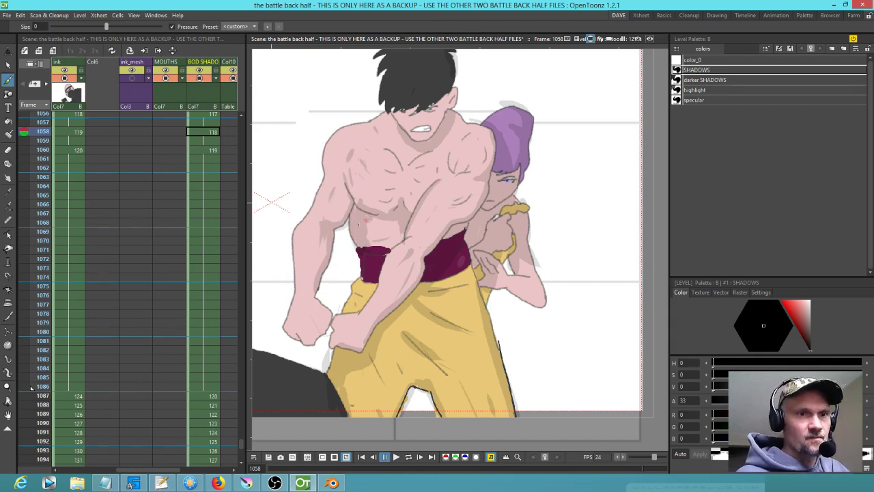
key("a")
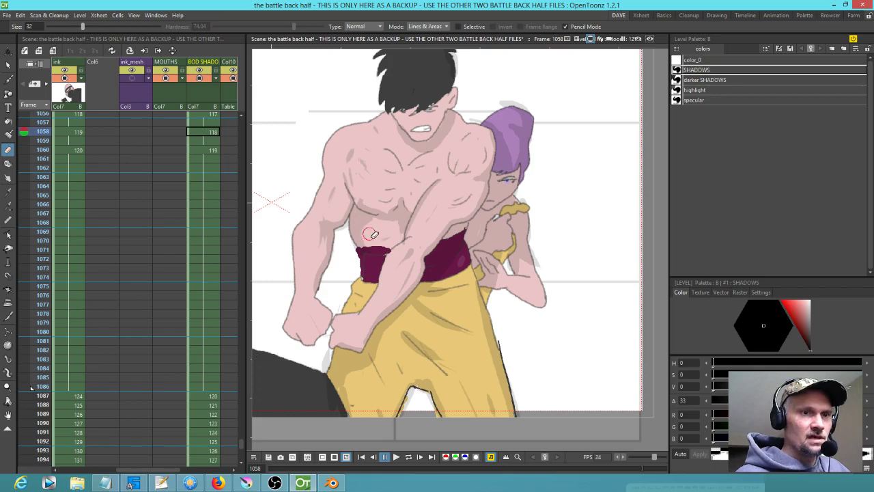
Step: Flip back and forth between frames 1058 and 1060 to compare the arm movement and its shadows
key(".")
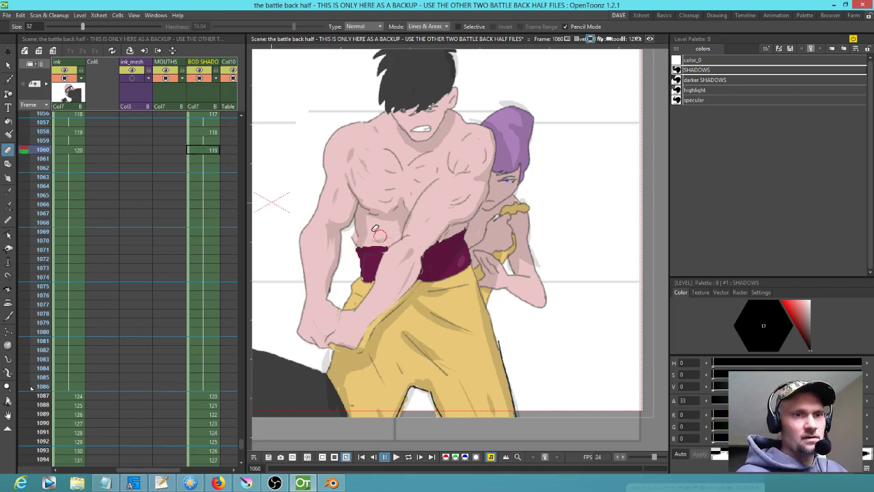
key("comma")
key("comma")
key("period")
key("period")
key("comma")
key("comma")
key("period")
key("period")
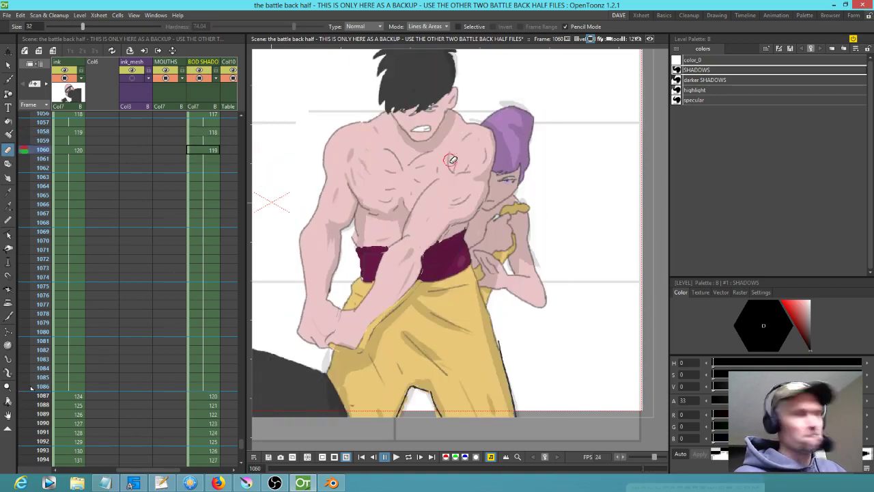
Step: Touch up the ink drawing at frame 1060 around the arm and sash, using the eraser and paint brush with the skin and badguy robe colors
key("b")
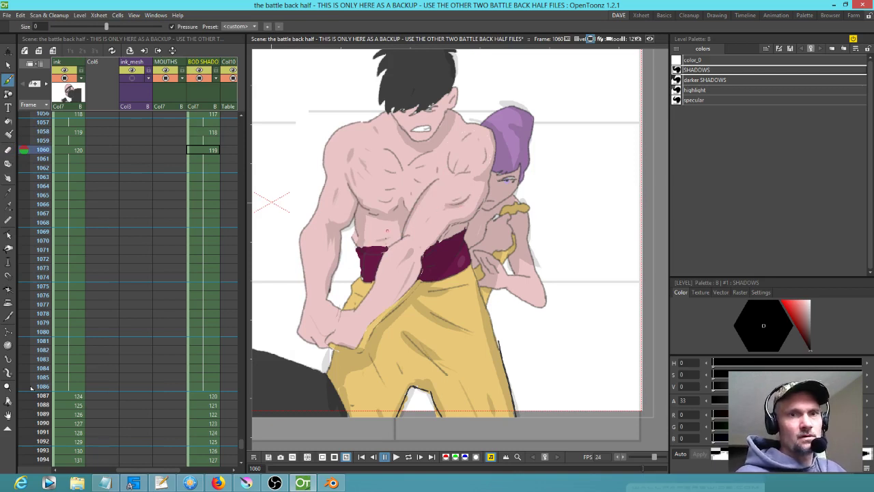
left_click(75, 149)
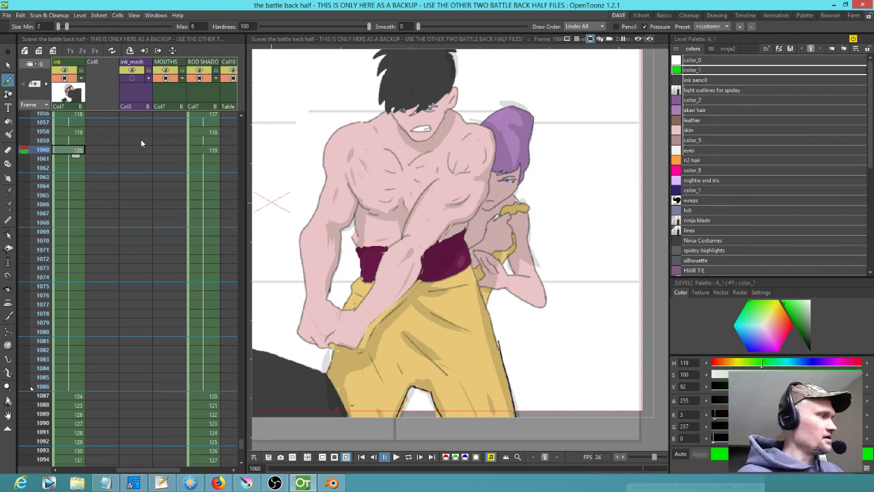
key("a")
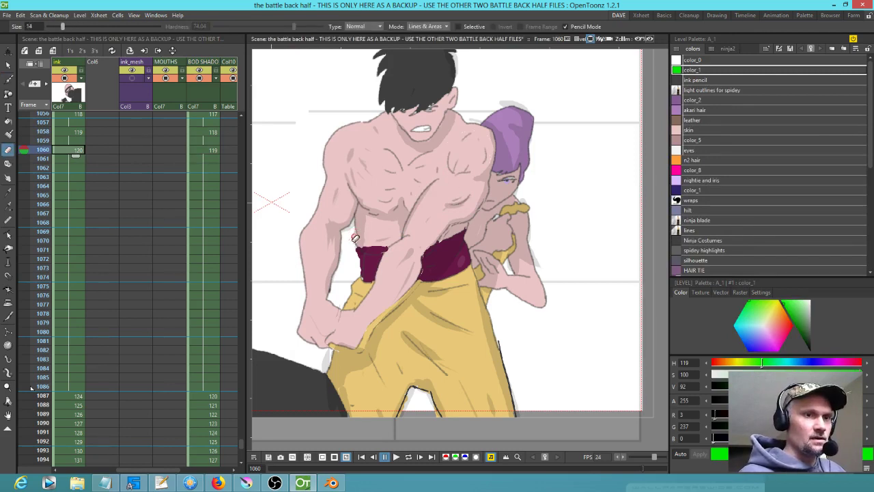
key("i")
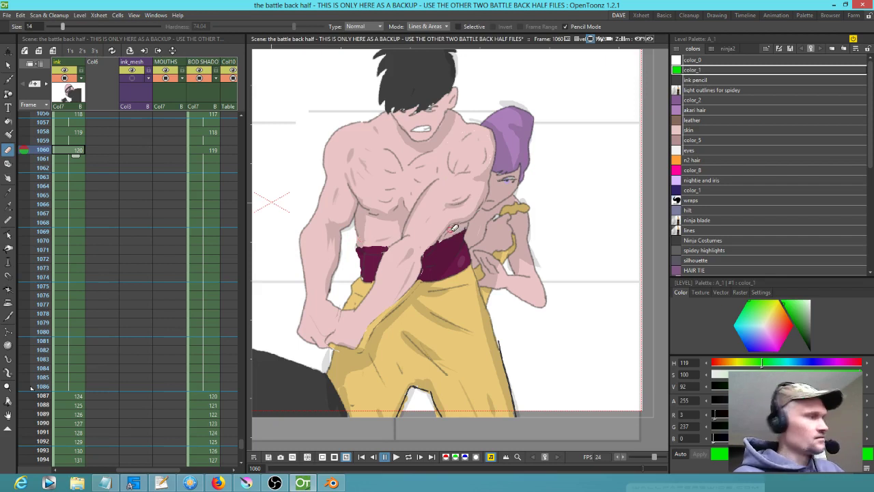
key("k")
left_click(458, 224)
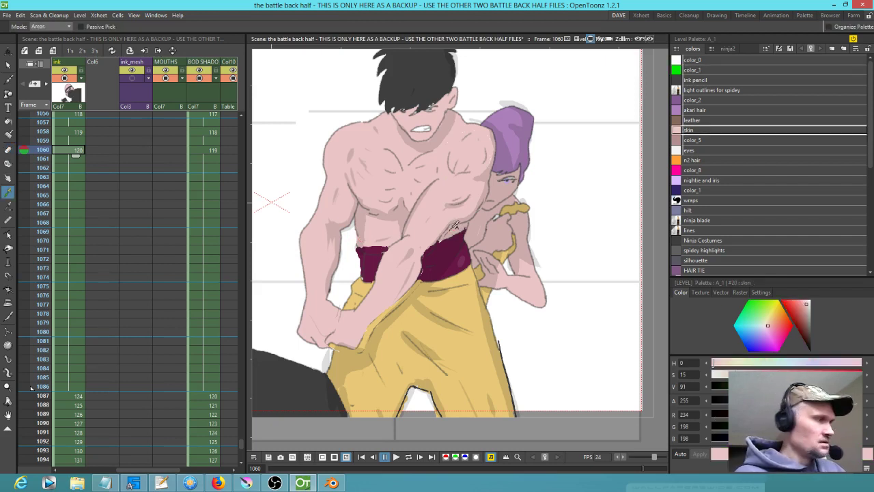
key("a")
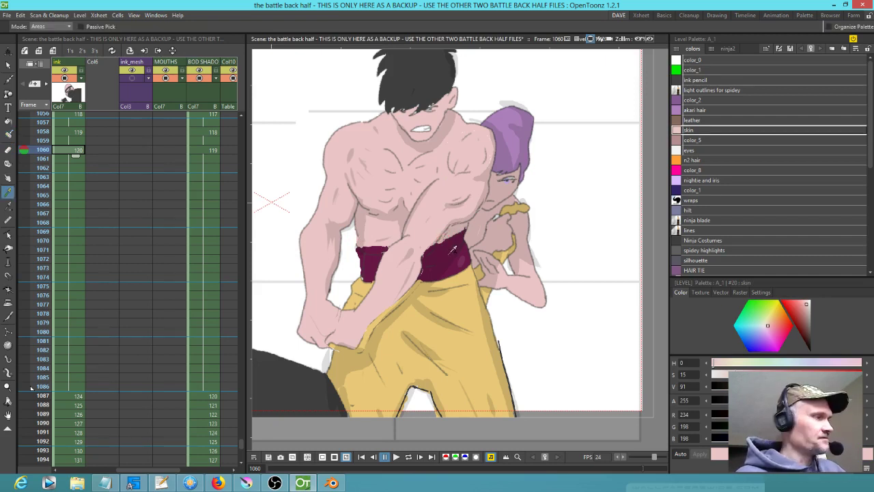
left_click(445, 251, "ctrl")
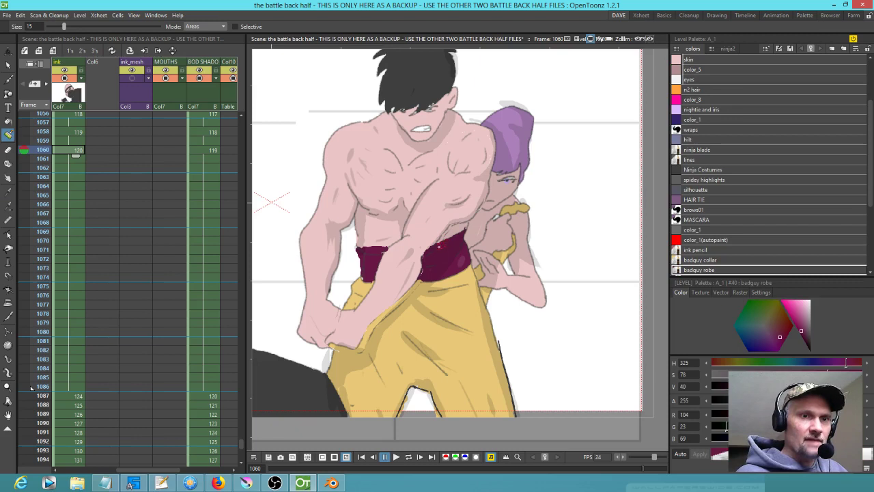
key("k")
left_click(499, 227)
key("j")
Step: Step back through the frames from 1060 to 1043 to review the pose changes and the earlier alternating drawings
key("period")
key("comma")
key("comma")
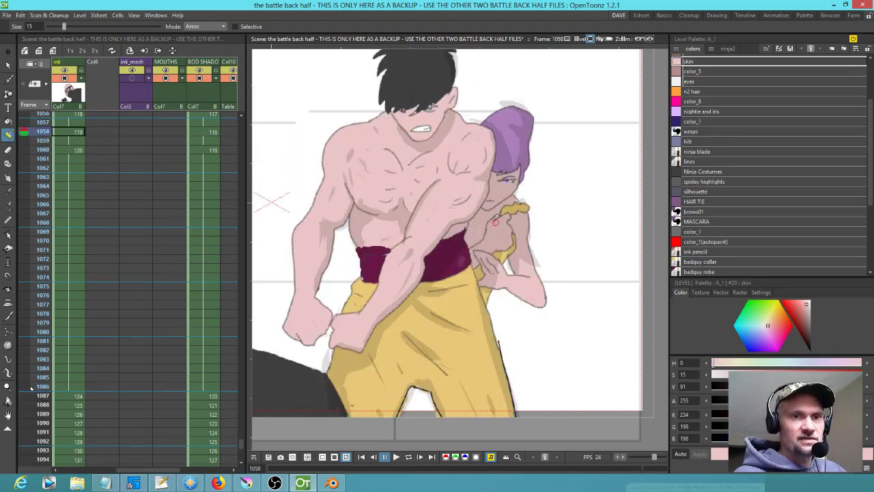
key("comma")
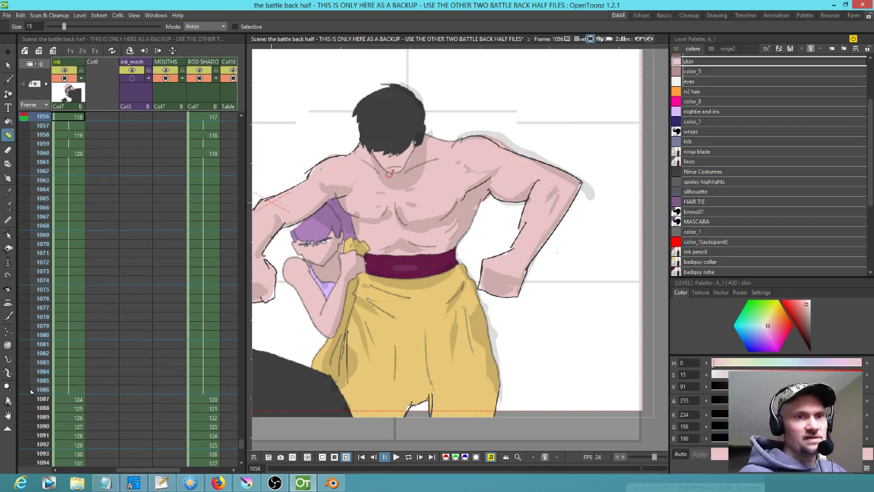
key("comma")
key("comma")
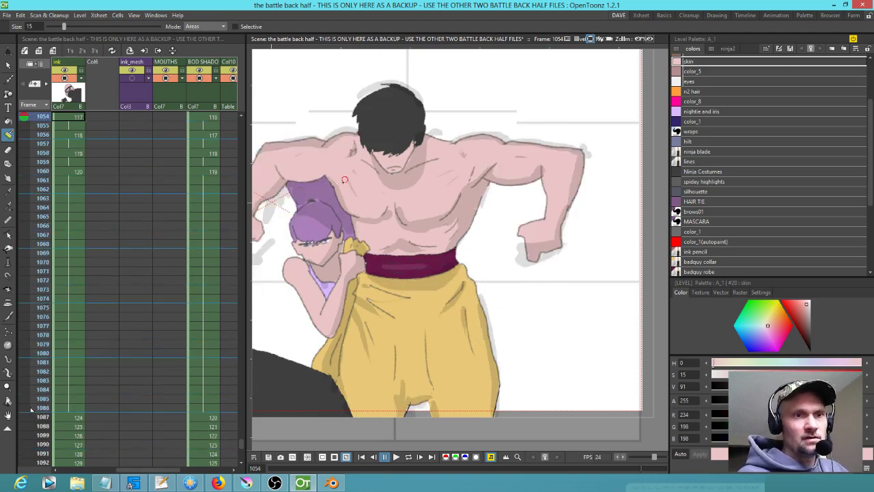
key("comma")
key("comma")
key("comma")
key("comma")
key("comma")
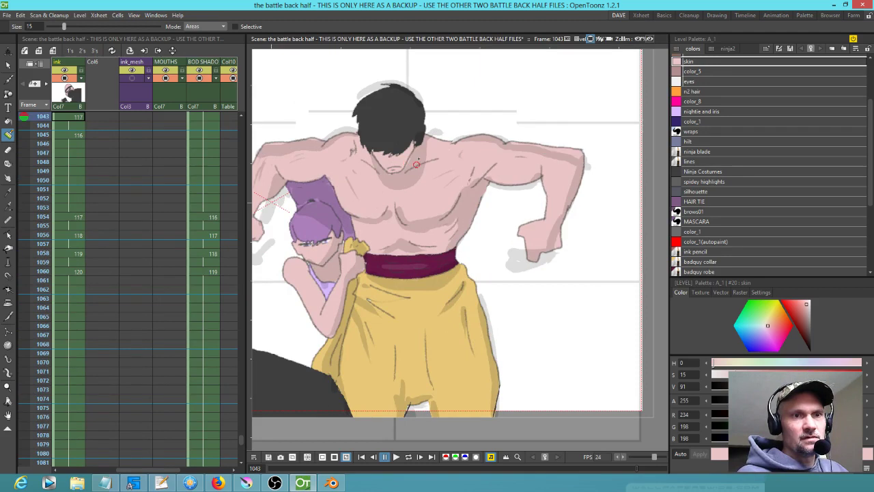
key("period")
key("period")
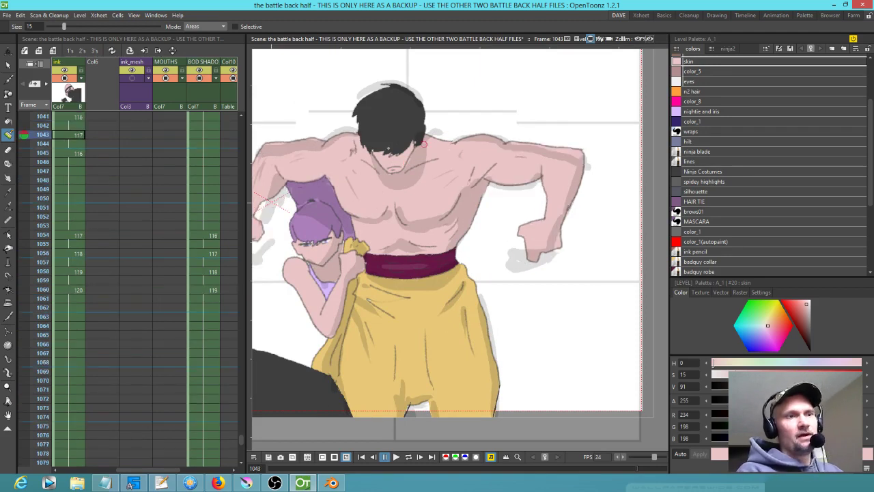
scroll(211, 312, "down", 1)
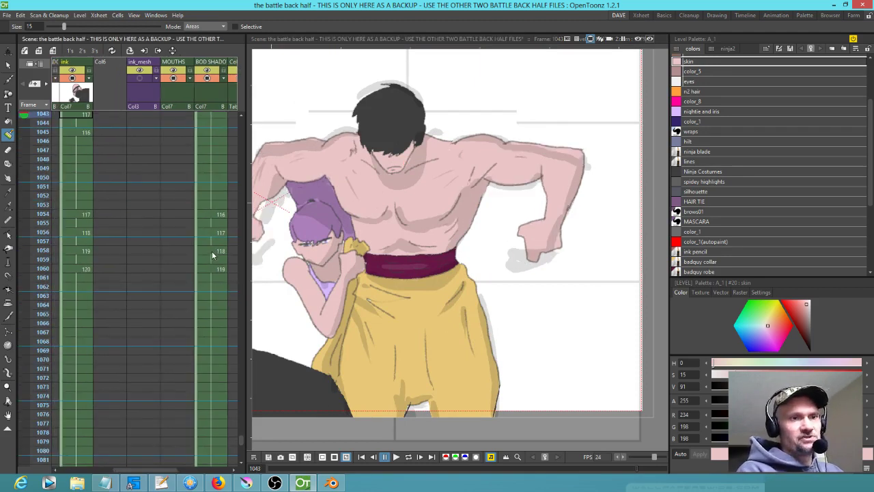
Step: Alternate ink drawings 119 and 120 on two-frame holds from frame 1062 through frame 1068
left_click(211, 251)
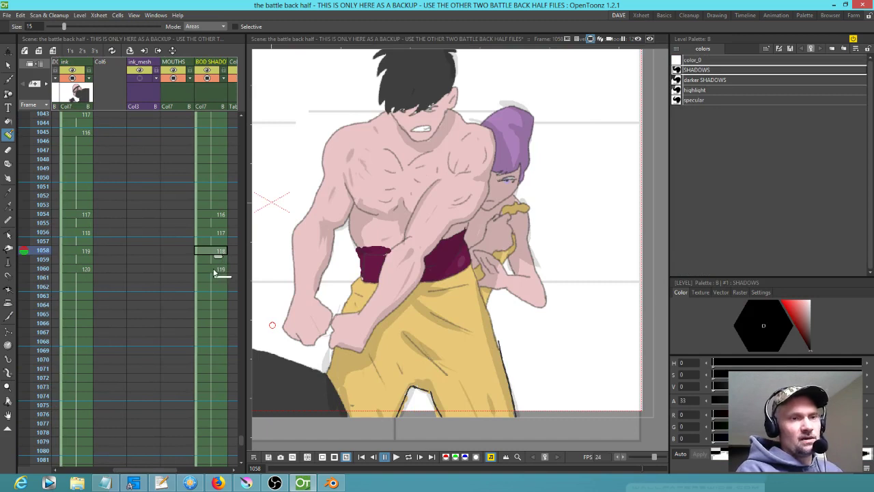
left_click(75, 287)
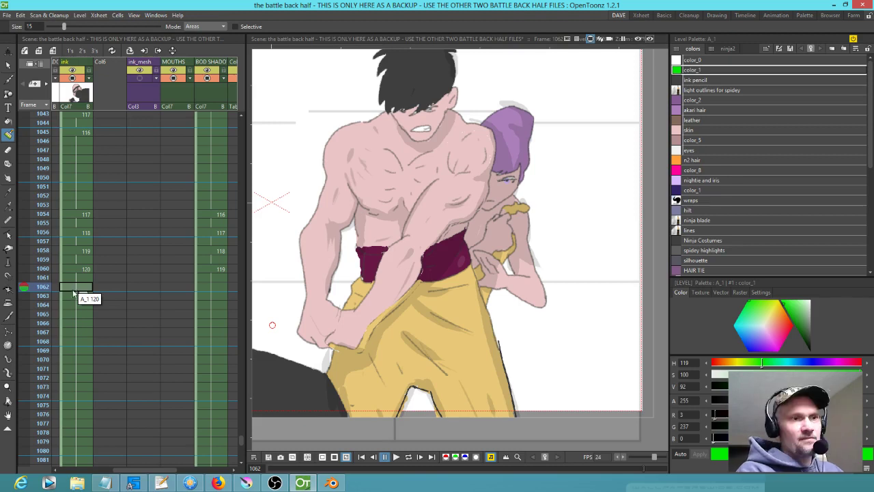
left_click_drag(91, 289, 111, 298)
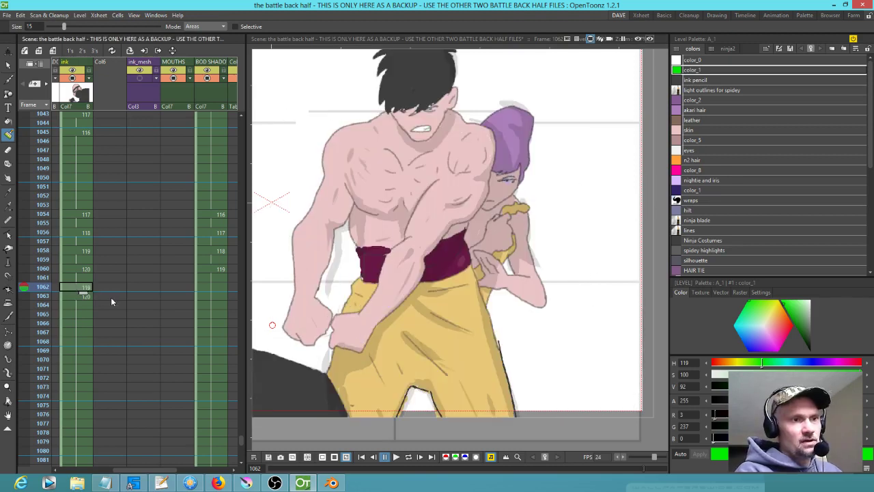
left_click(84, 296)
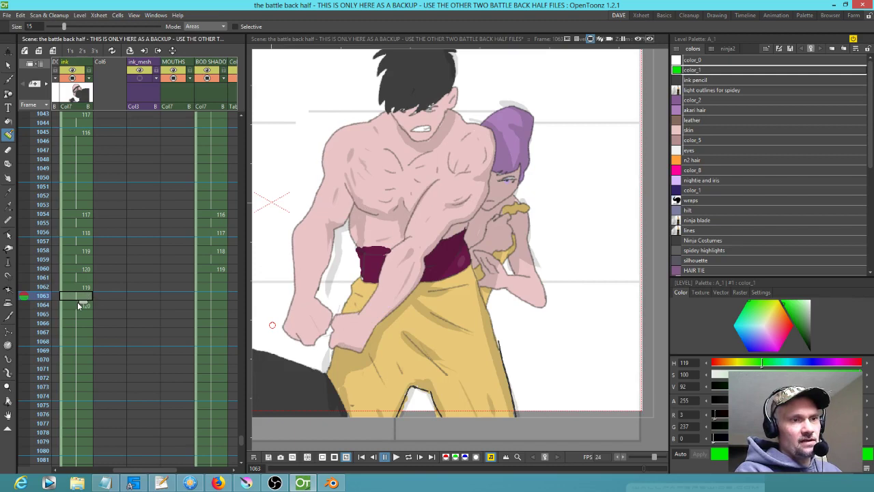
left_click_drag(79, 306, 82, 337)
left_click(83, 324)
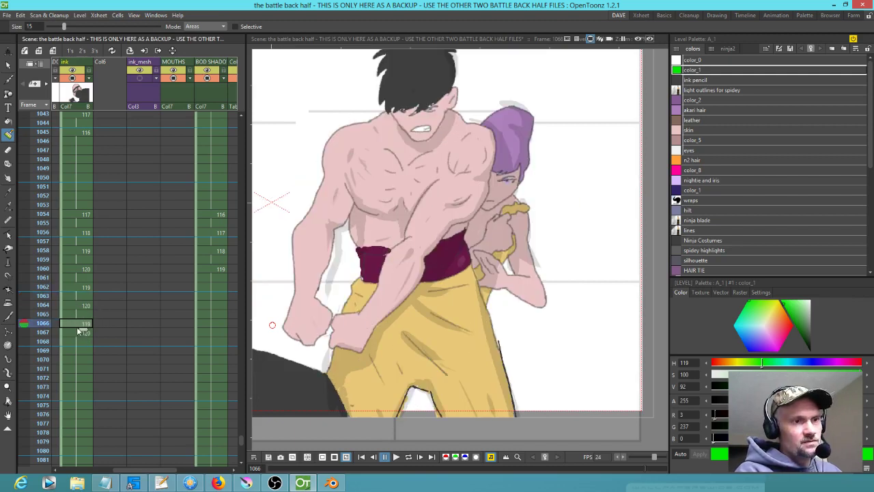
left_click(81, 338)
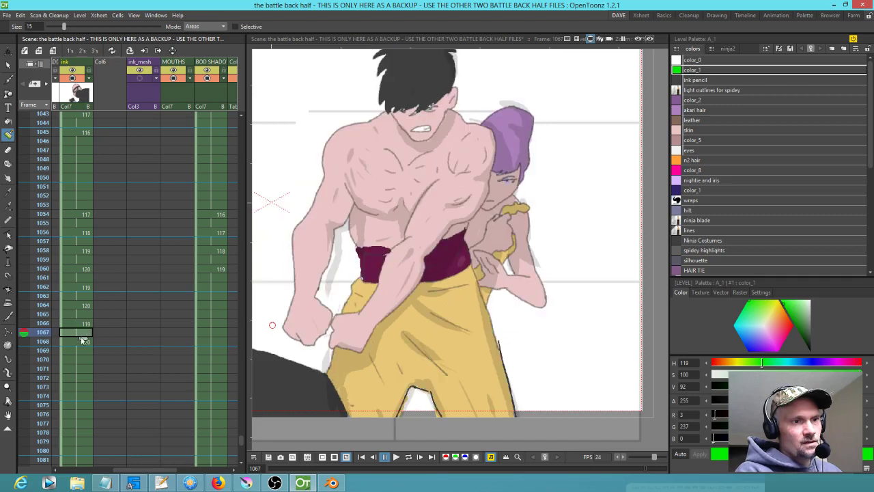
Step: Place ink drawing 119 at frame 1070 and hold it through frame 1071
left_click(80, 359)
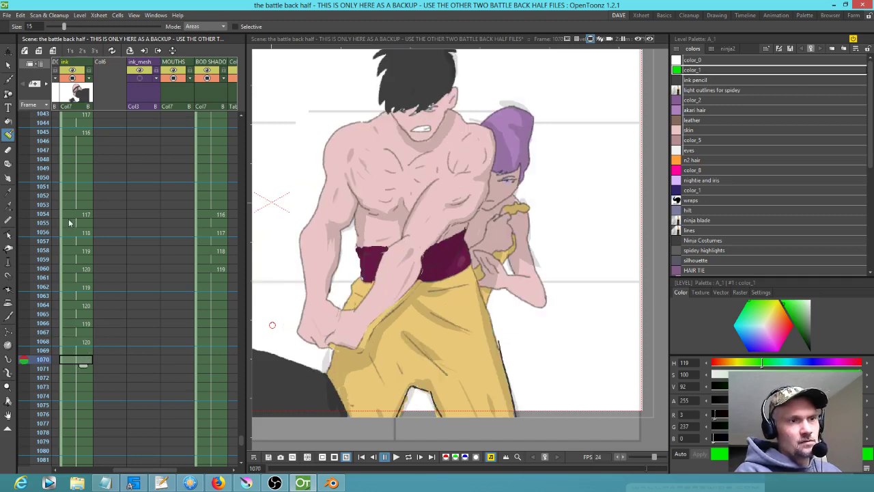
left_click(42, 223)
left_click(39, 315)
mouse_move(39, 319)
left_mouse_down()
mouse_move(27, 376)
mouse_move(27, 362)
left_mouse_up()
type("119")
key("Return")
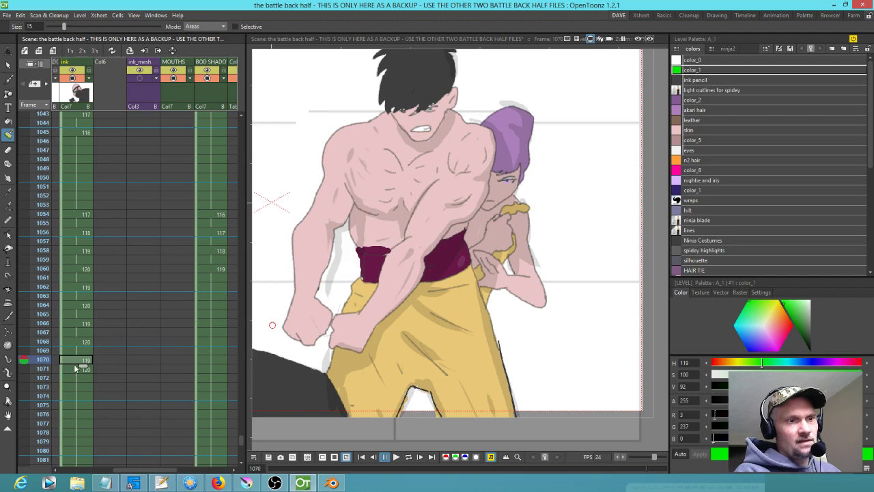
left_click(79, 370)
Step: Show the BKGD column's painted background behind the characters at frame 1033
scroll(159, 160, "down", 5)
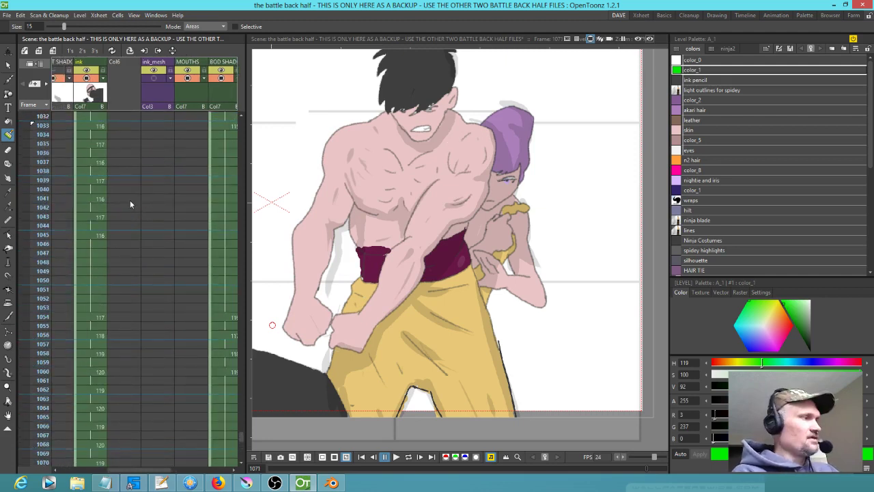
scroll(344, 237, "down", 2)
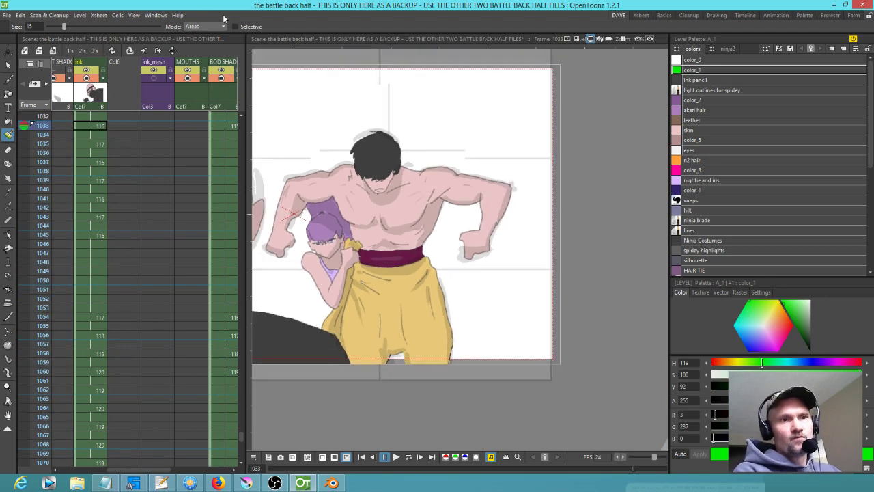
scroll(108, 78, "left", 4)
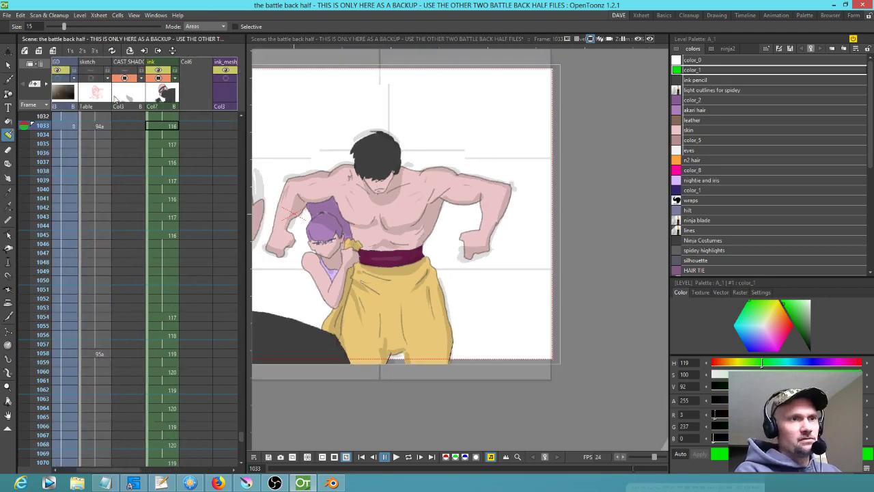
left_click(98, 77)
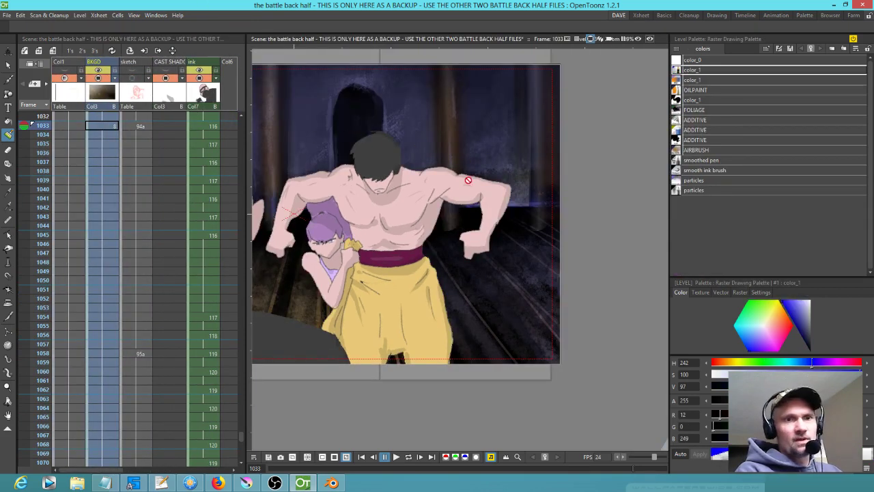
left_click_drag(469, 179, 474, 165)
scroll(475, 164, "down", 2)
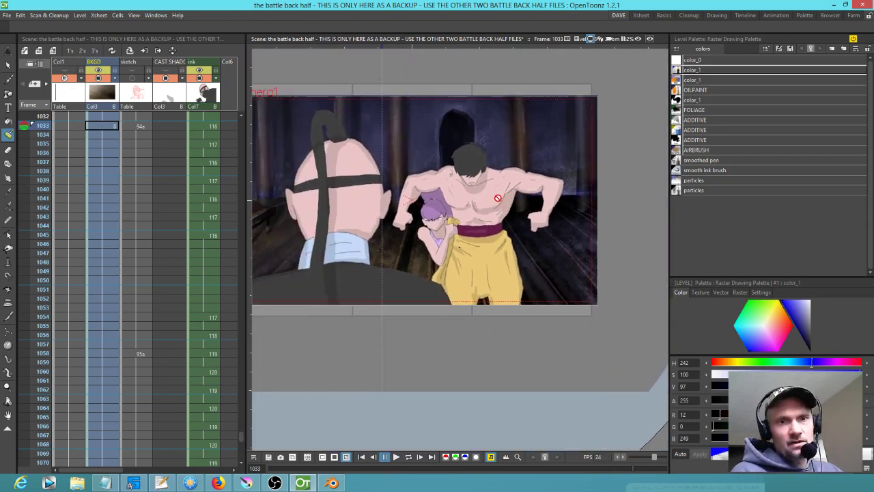
Step: Play back the power-up animation from frame 1033 against the background to check the arm trembling
key("l")
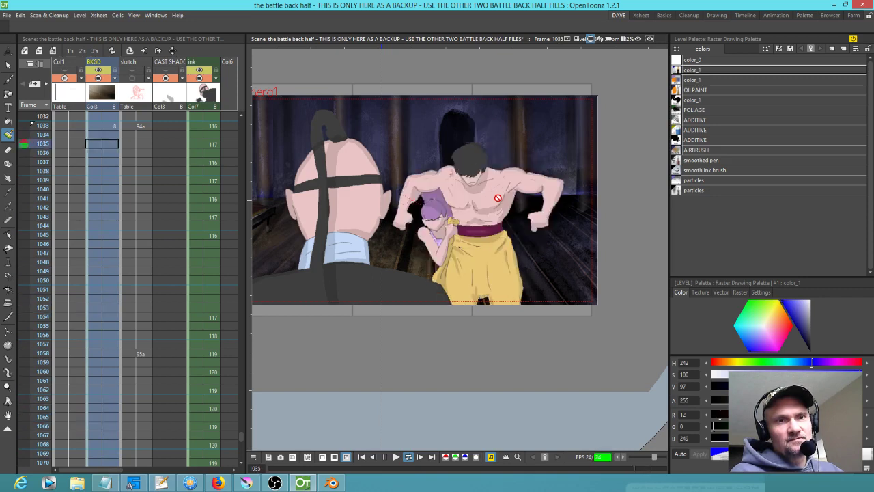
key("l")
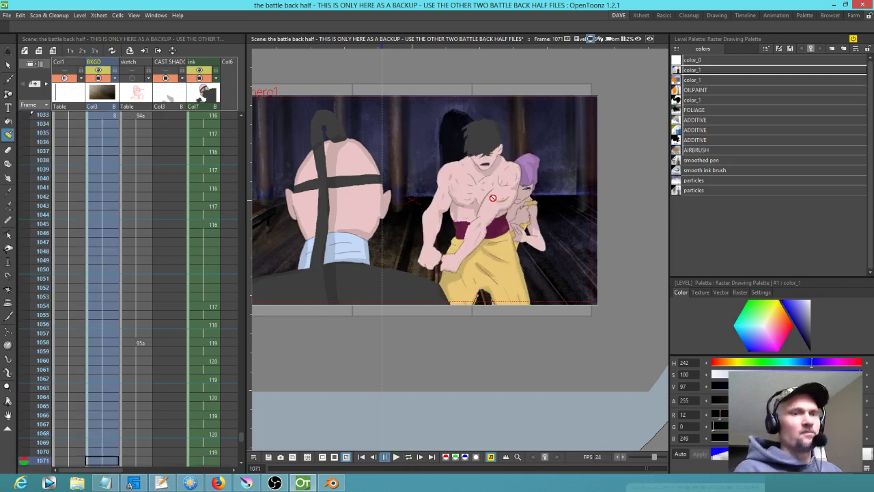
left_click_drag(399, 215, 461, 211)
Step: Render a preview of frames 1033 to 1086 and save it as 0140.mp4 in the ANIME render folder
key("ctrl+r")
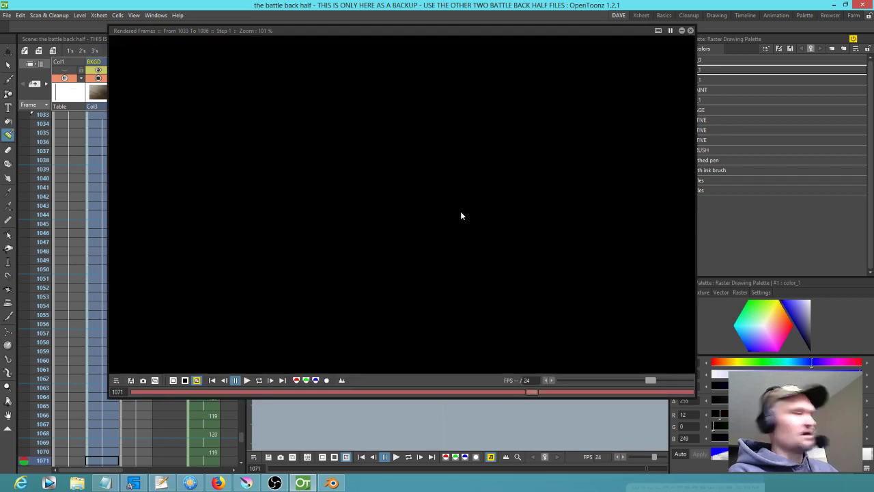
left_click(131, 381)
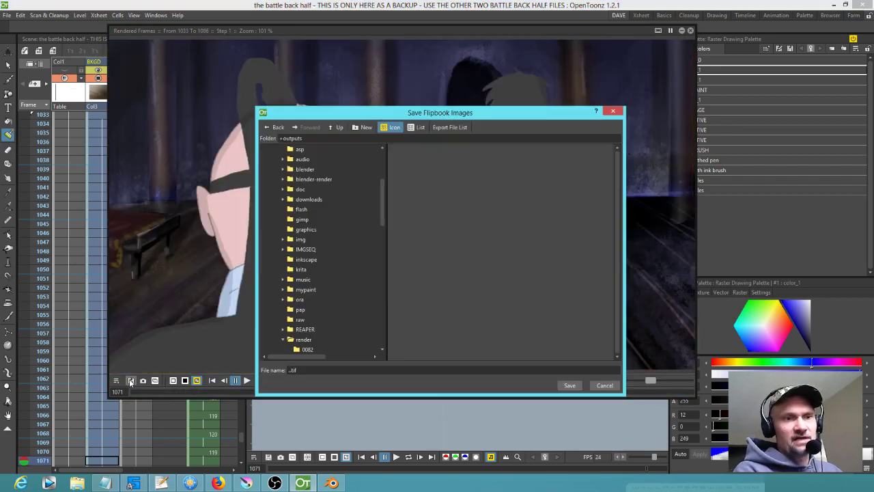
left_click(311, 339)
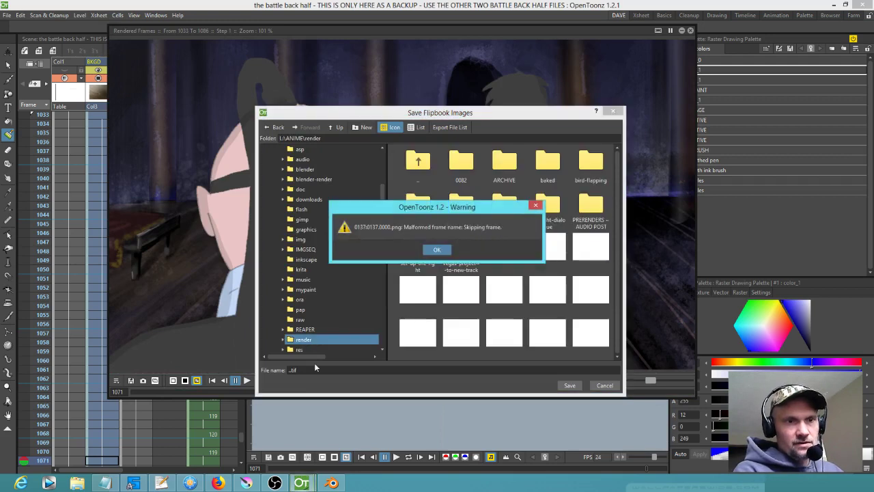
left_click(456, 247)
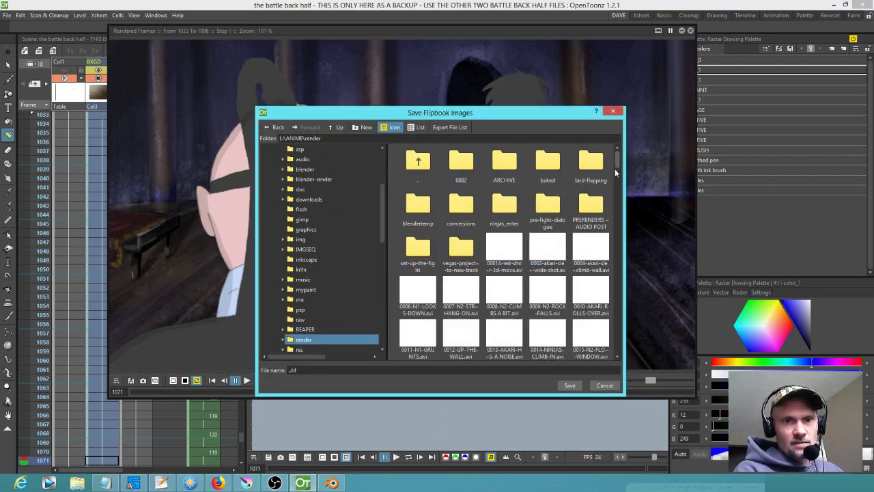
left_click_drag(616, 161, 608, 364)
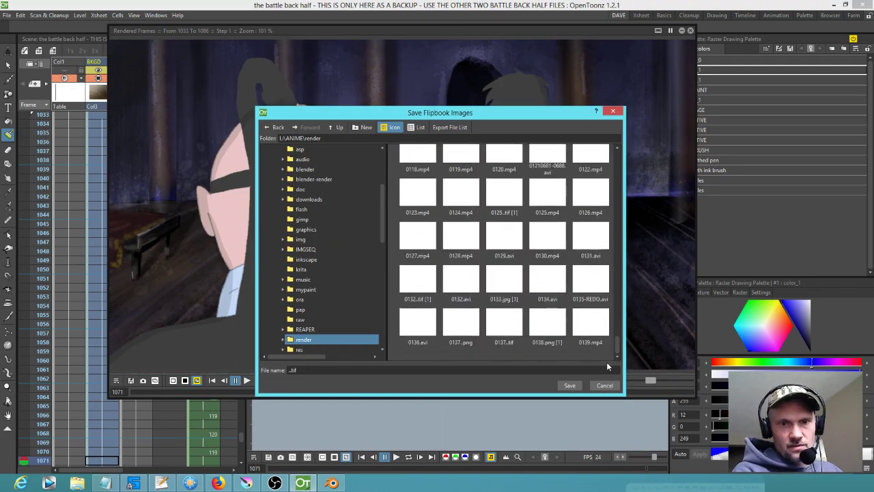
left_click_drag(321, 369, 242, 375)
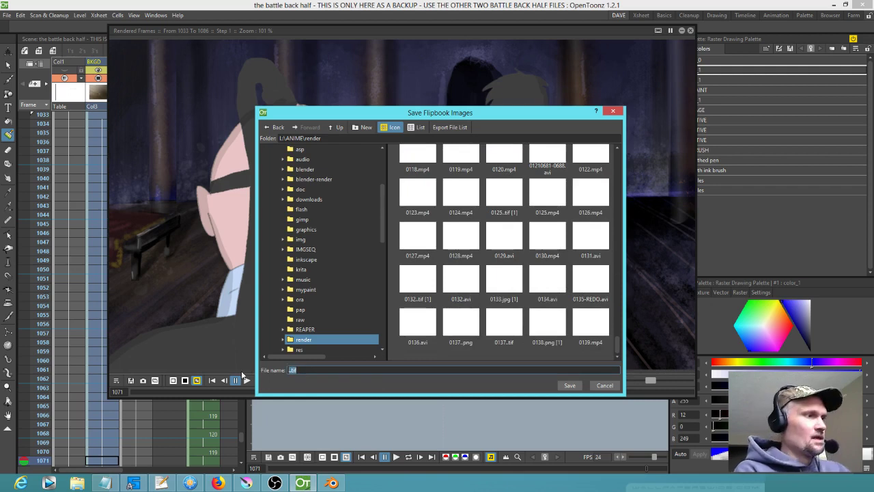
type("0140.")
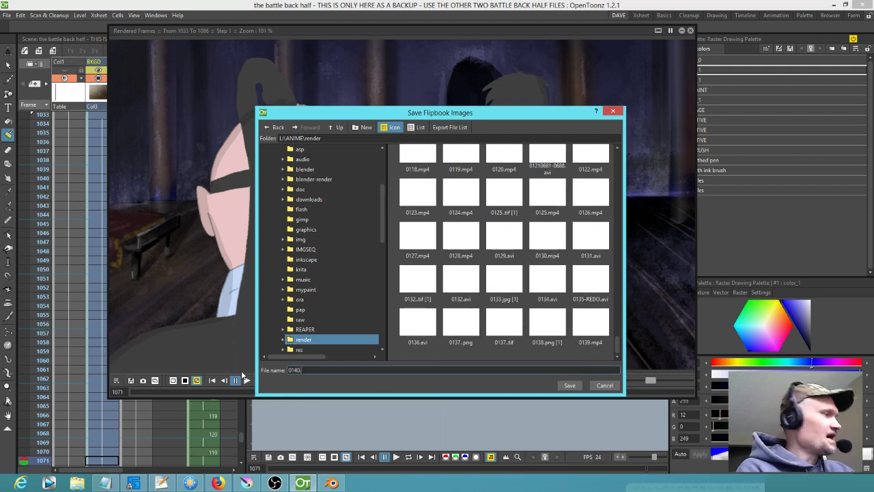
type("mp4")
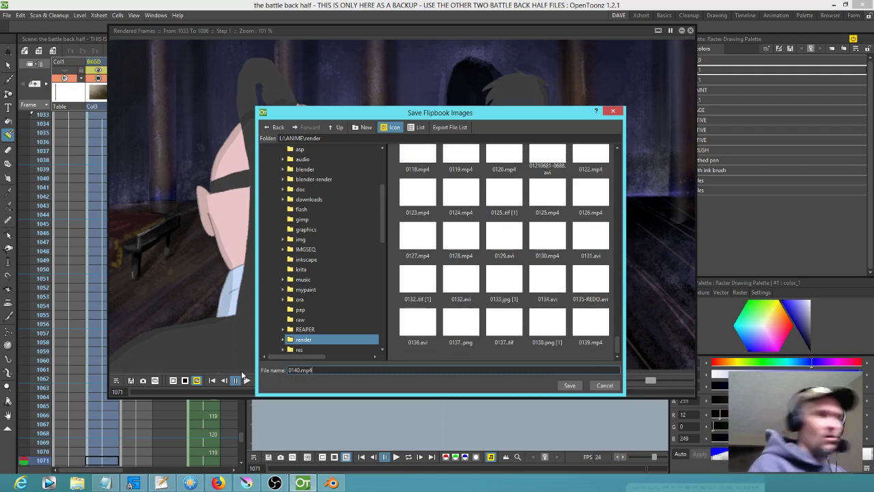
left_click(569, 385)
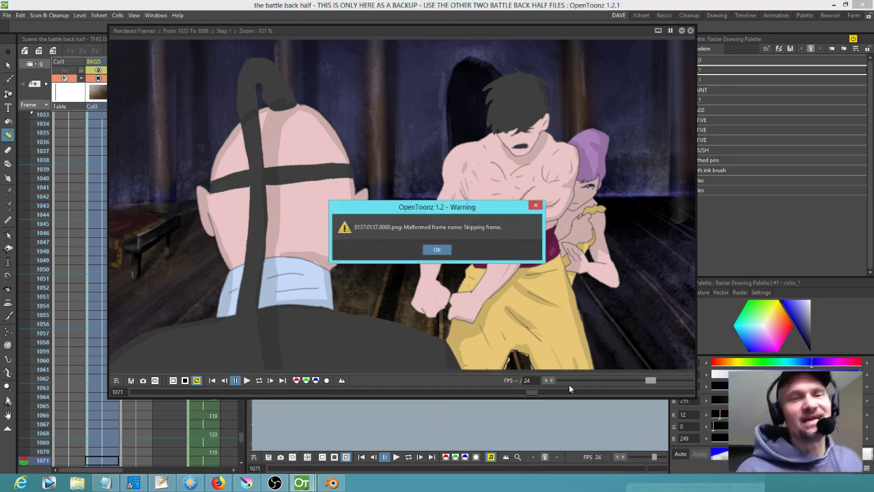
left_click(437, 250)
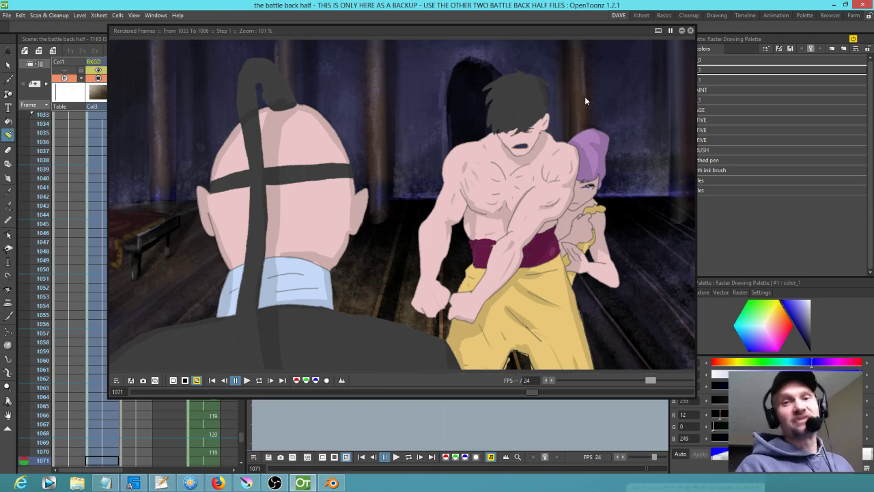
left_click(690, 31)
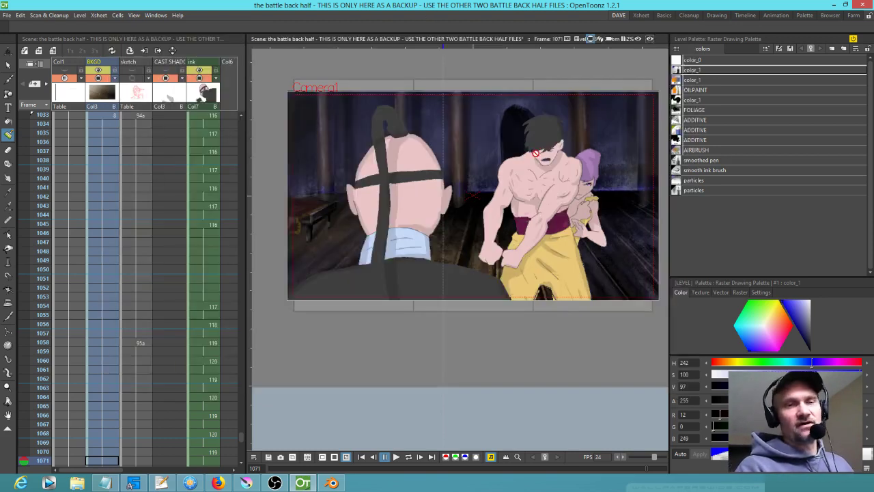
Step: Save the battle back half scene file
left_click_drag(530, 116, 512, 127)
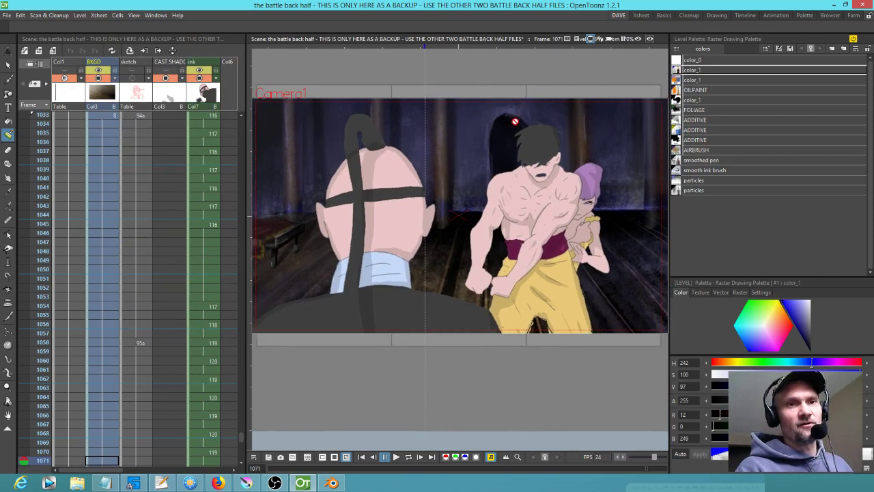
left_click(7, 15)
left_click(10, 46)
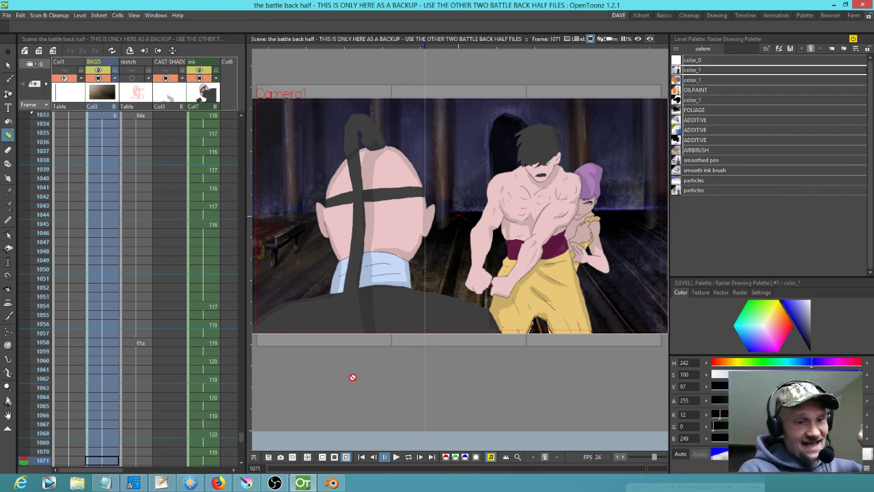
Step: Using FreeCommander, add 0140.mp4 from the render folder to the Blender video sequence at 06:51+12, directly after the 0139.mp4 strip
left_click(190, 483)
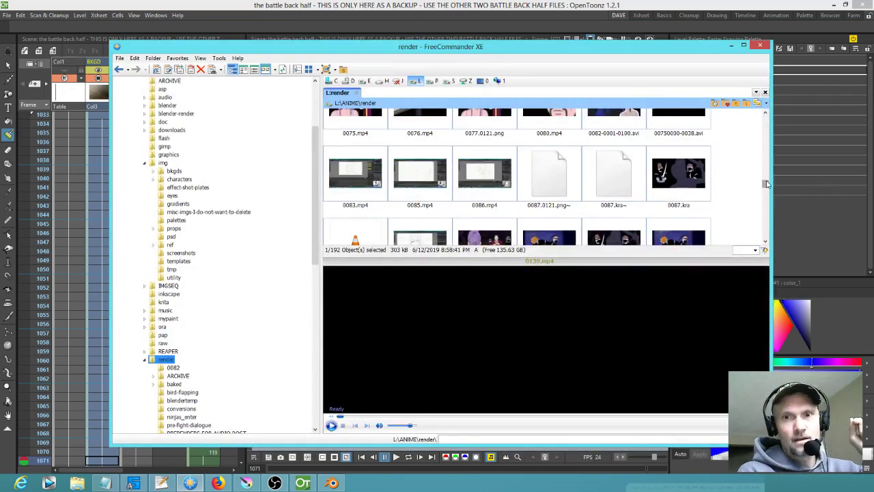
scroll(564, 222, "down", 5)
left_click(354, 209)
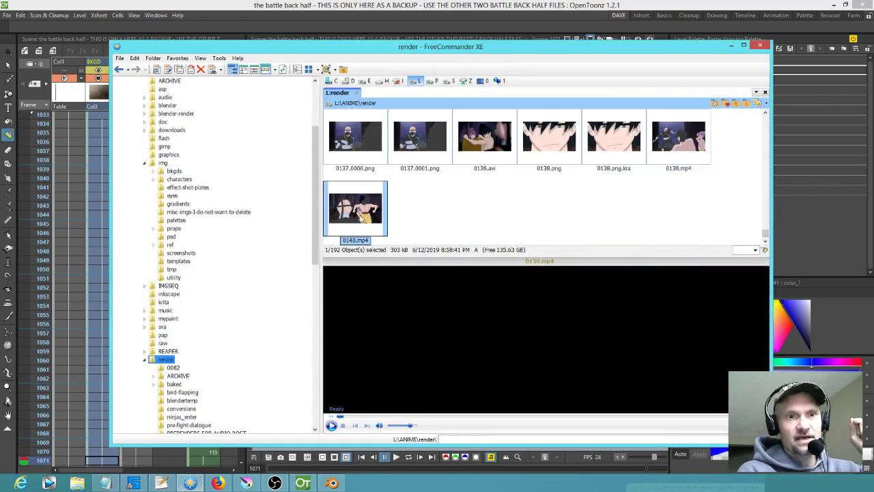
left_click(332, 483)
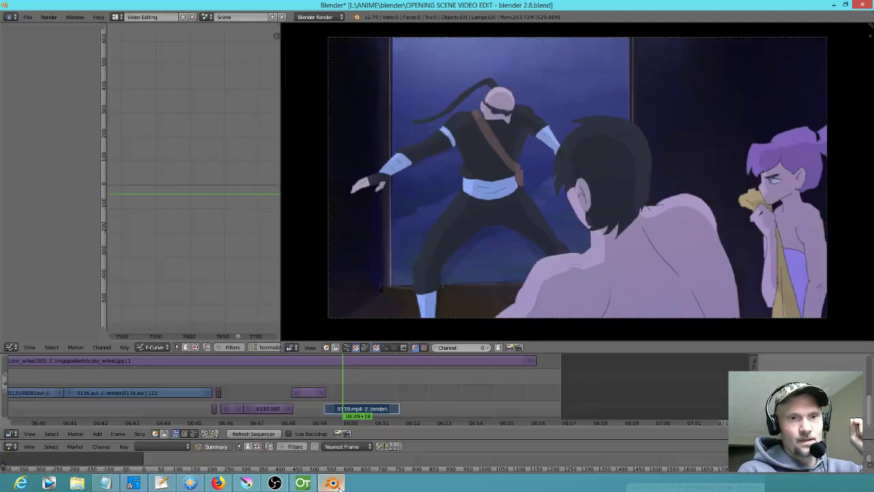
left_click_drag(390, 397, 397, 390)
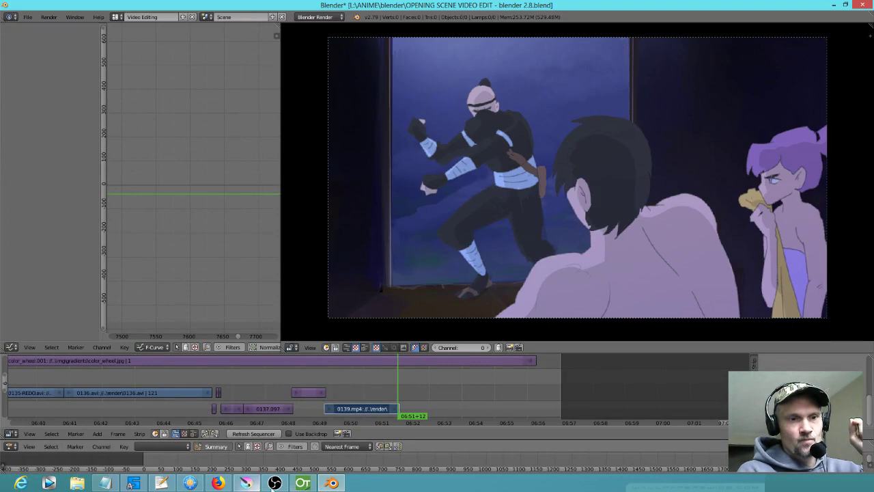
left_click(195, 485)
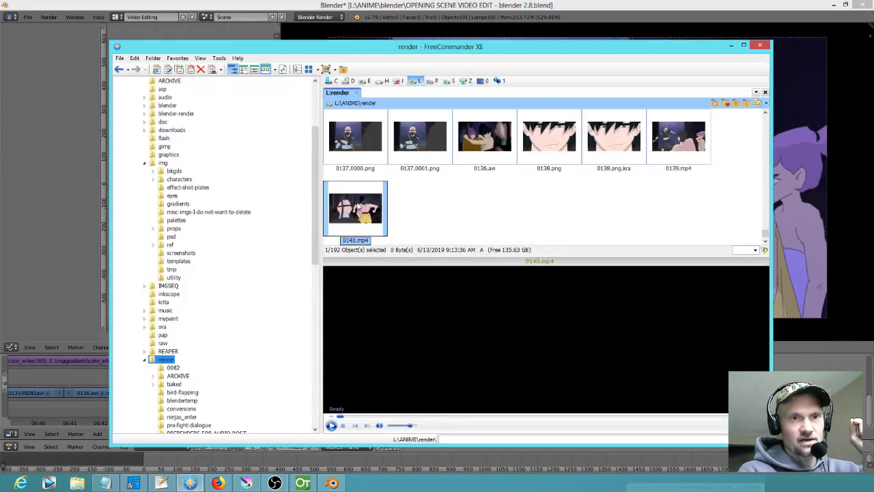
left_click_drag(446, 43, 407, 10)
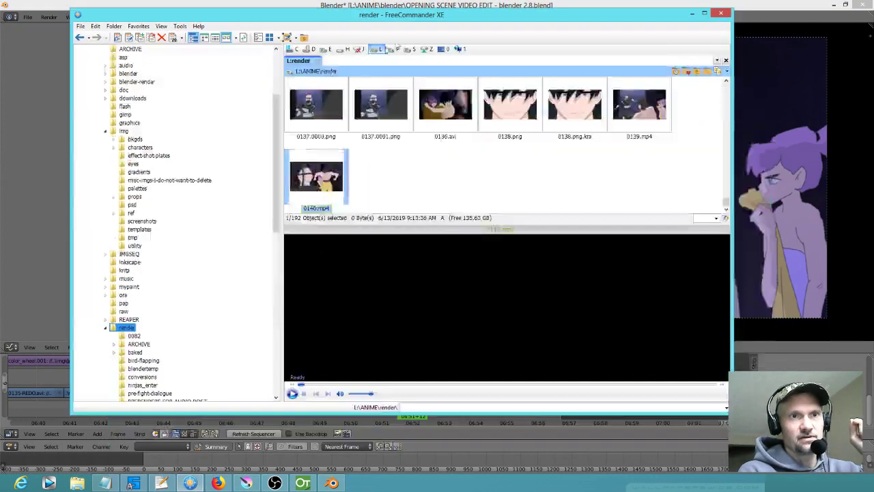
left_click_drag(311, 191, 400, 167)
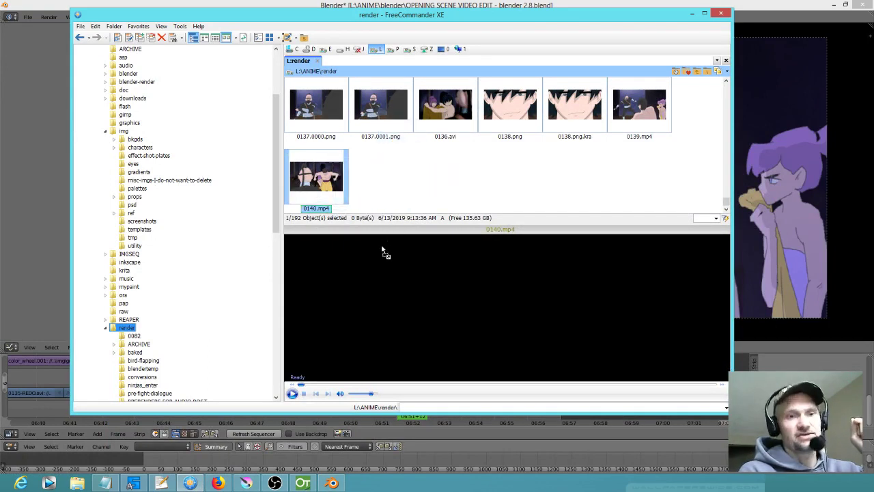
left_click_drag(335, 470, 399, 394)
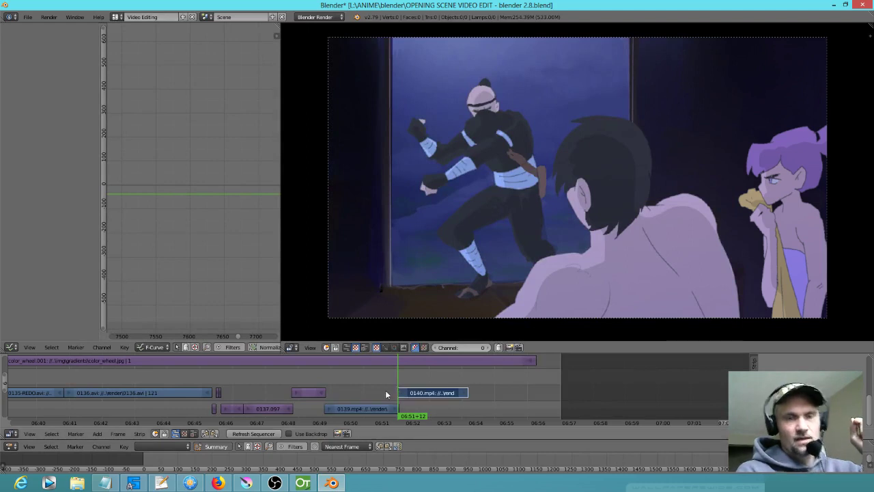
Step: Save the video edit and reopen OPENING SCENE VIDEO EDIT - blender 2.8.blend from the recent files
left_click(28, 16)
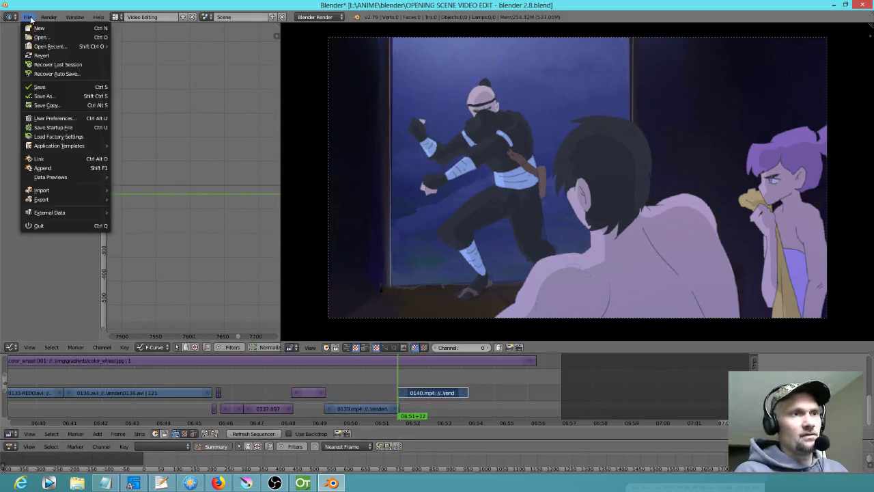
left_click(29, 87)
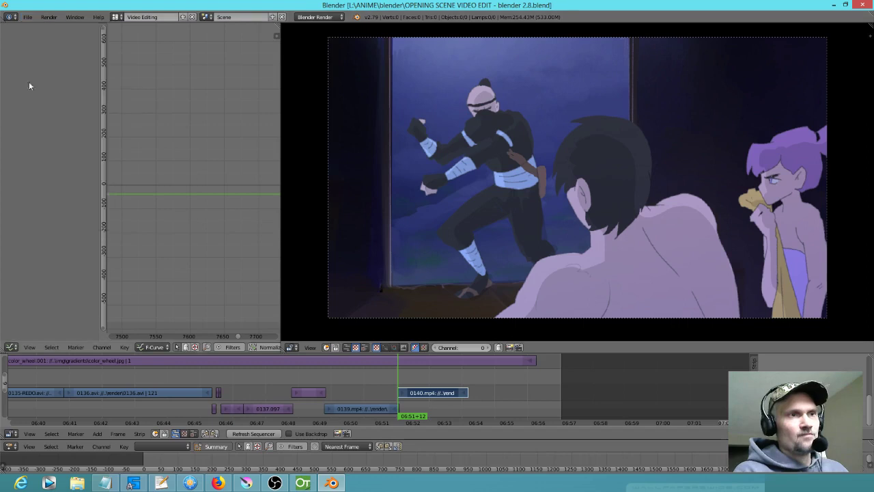
left_click(28, 17)
mouse_move(28, 46)
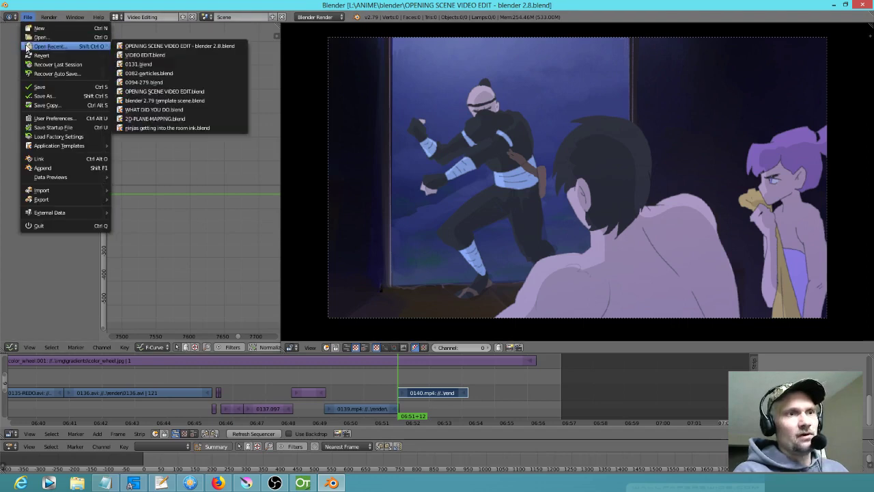
left_click(151, 46)
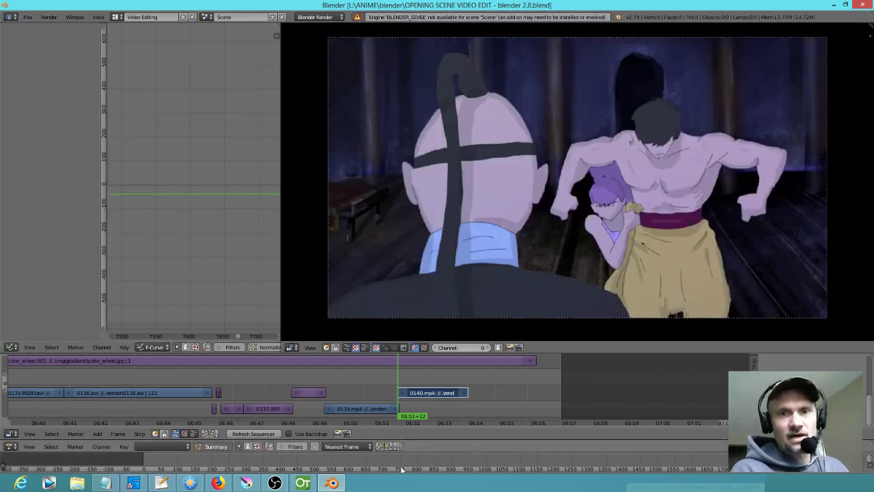
Step: Play back the edited sequence from 06:40+10 through the 0140.mp4 strip to check the new shot in context
left_click(49, 378)
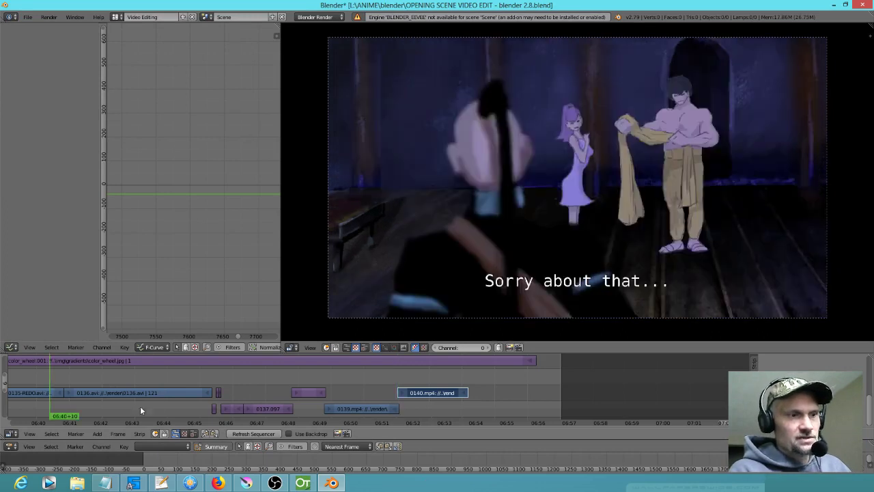
scroll(477, 383, "down", 2)
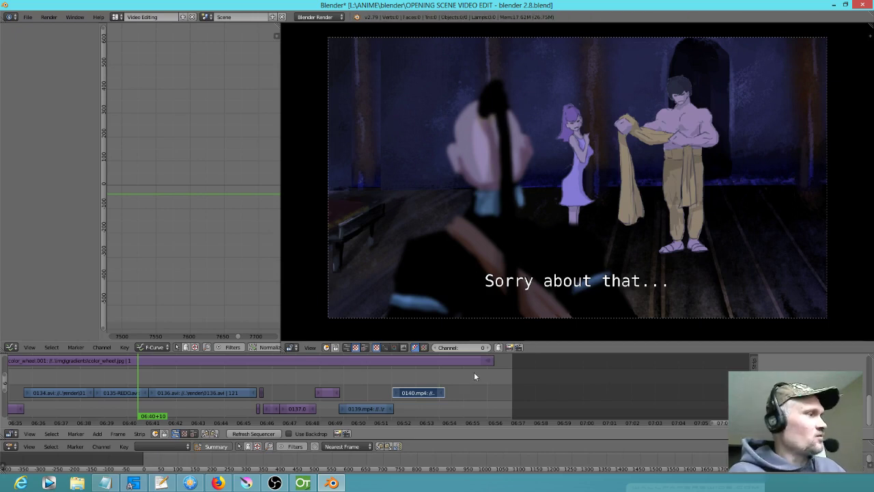
key("alt+a")
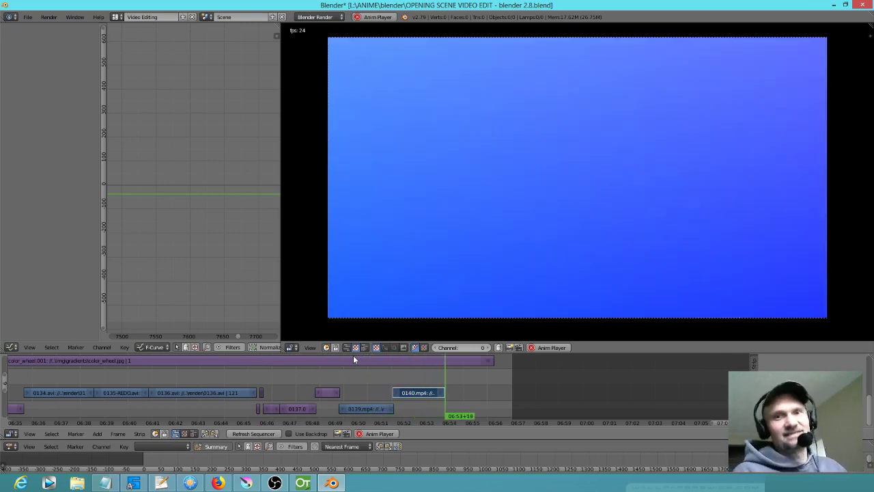
key("space")
key("Escape")
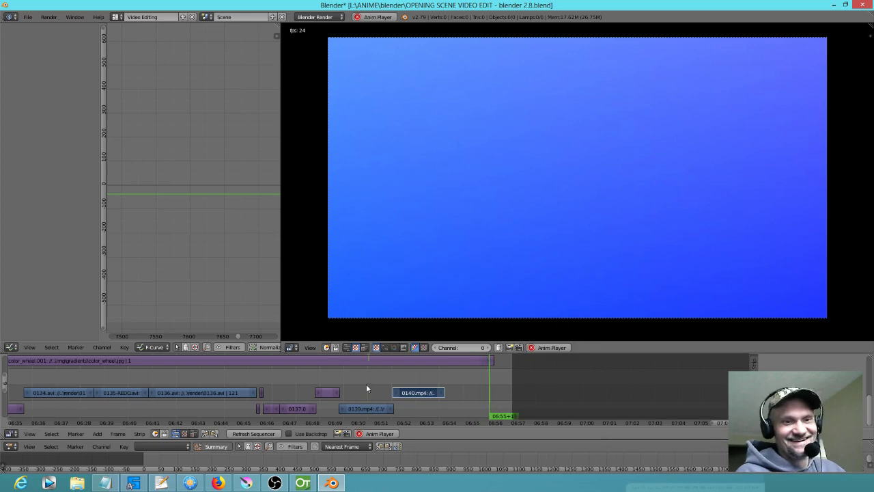
key("Escape")
key("space")
key("Return")
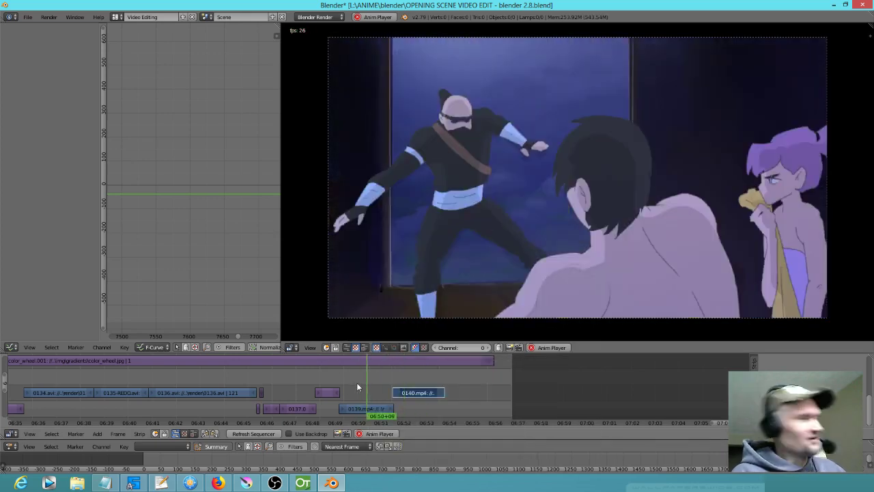
key("Escape")
Step: Scrub through the 0140.mp4 strip from its start to its last frames to review the power-up
mouse_move(388, 393)
left_mouse_down()
mouse_move(451, 400)
mouse_move(396, 394)
left_mouse_up()
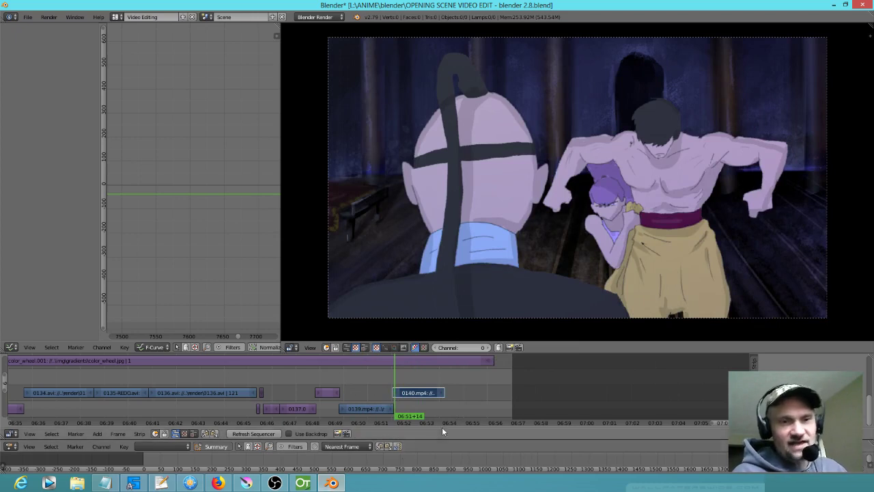
left_click(438, 407)
scroll(447, 402, "up", 3)
left_click_drag(484, 408, 489, 408)
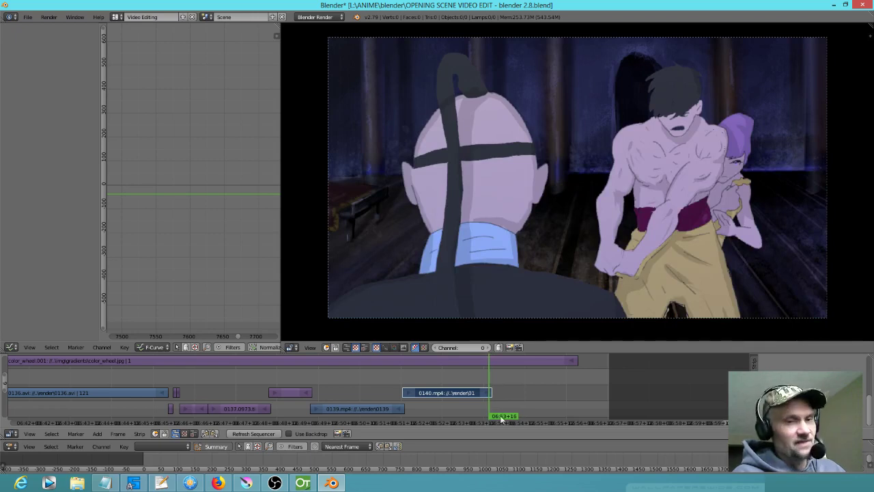
Step: Switch to OpenToonz and scrub through the shots following the power-up, from frame 1087 to frame 1109
left_click(303, 482)
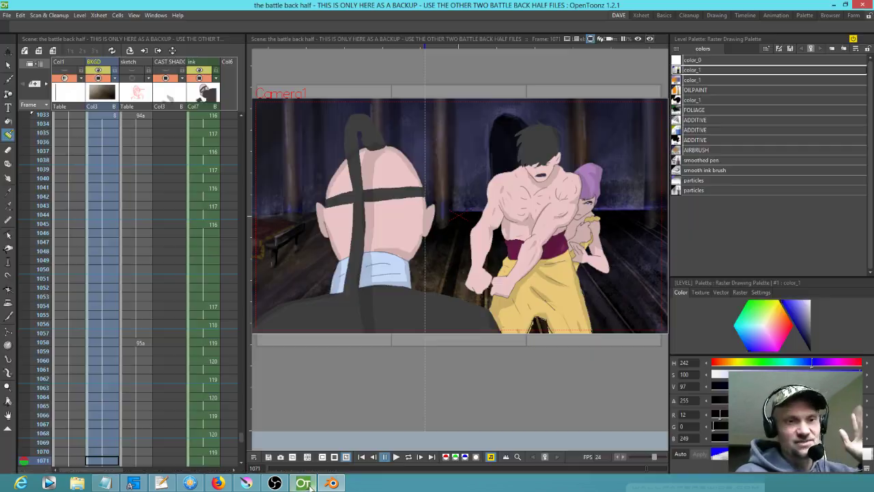
scroll(130, 315, "down", 10)
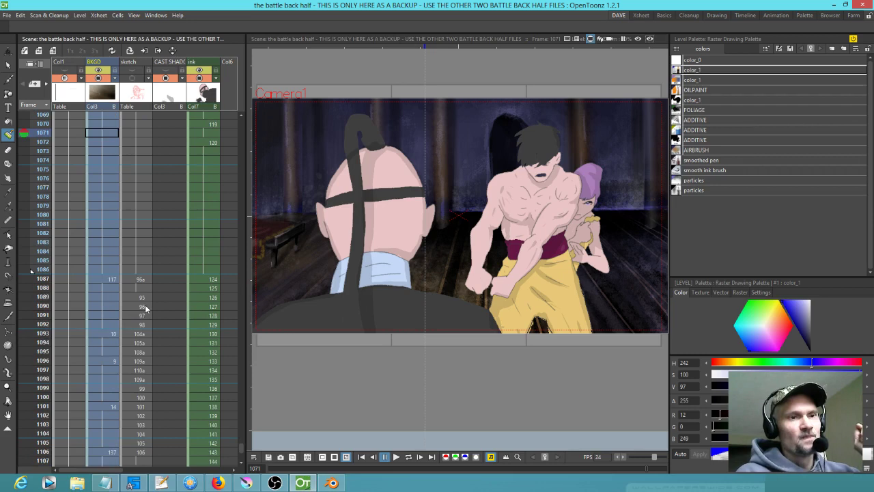
mouse_move(41, 179)
left_mouse_down()
mouse_move(50, 306)
mouse_move(44, 341)
mouse_move(43, 215)
mouse_move(43, 374)
mouse_move(44, 171)
mouse_move(56, 190)
mouse_move(56, 178)
left_mouse_up()
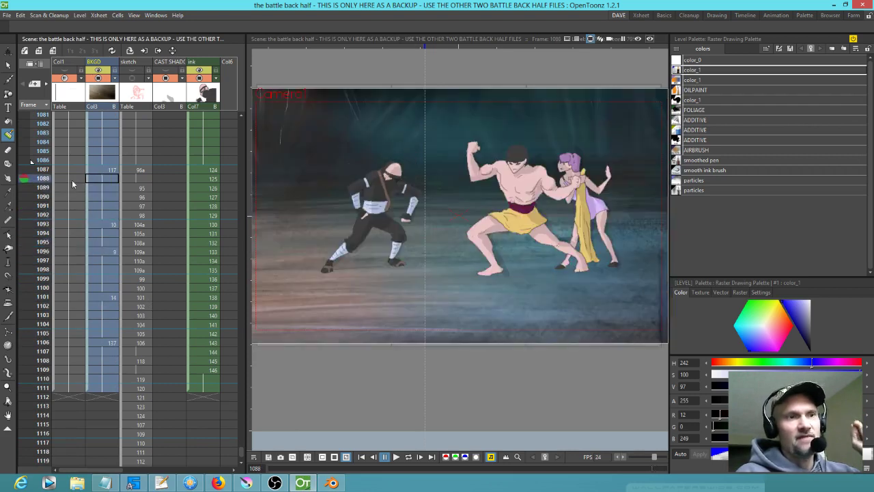
scroll(129, 221, "up", 1)
scroll(129, 221, "up", 4)
left_click_drag(41, 276, 37, 441)
scroll(104, 358, "down", 3)
left_click_drag(41, 361, 45, 393)
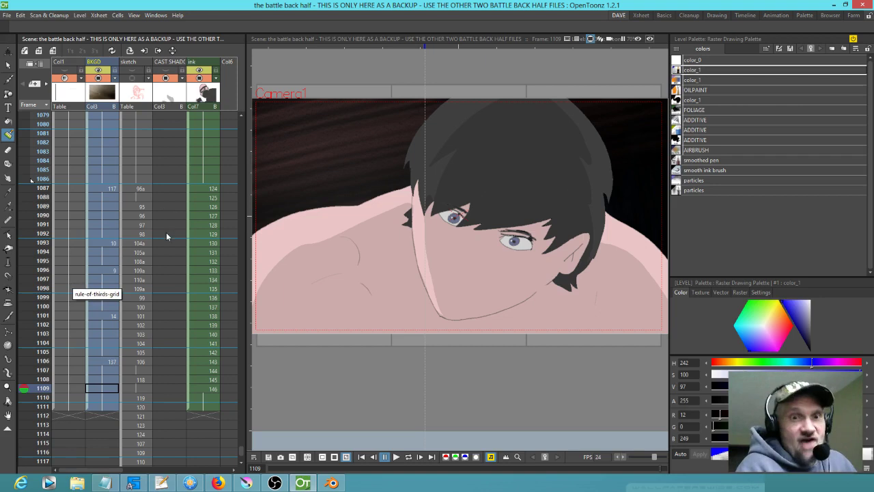
Step: Switch to Blender and scrub over the 0140.mp4 and 0139.mp4 strips to compare the two shots
left_click(326, 483)
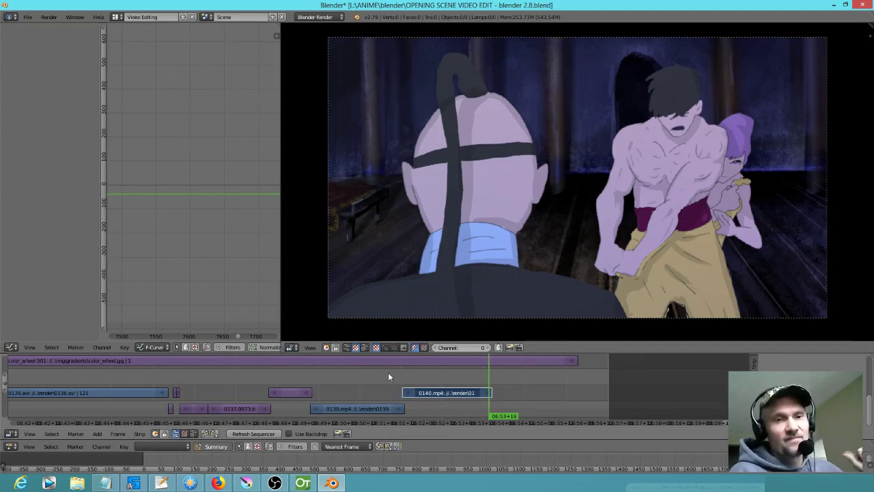
left_click_drag(388, 375, 433, 390)
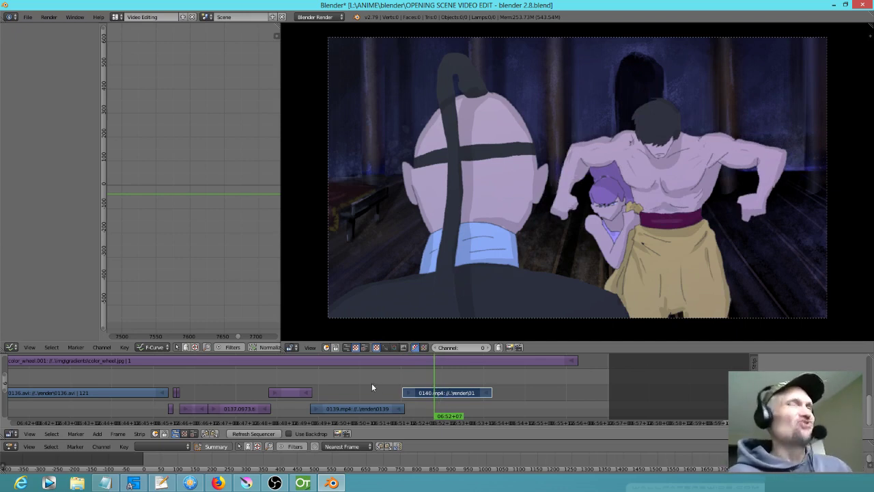
left_click_drag(378, 380, 354, 376)
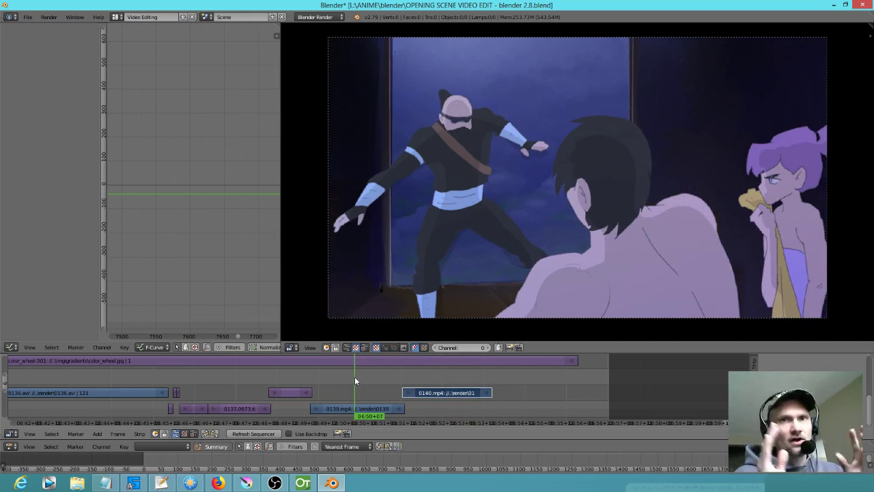